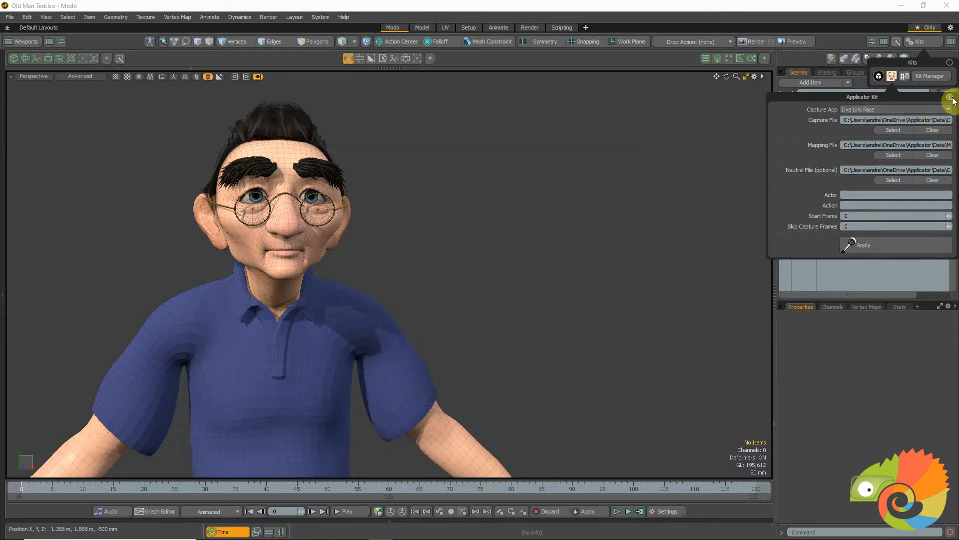
Step: Detach the Applicator Kit as a floating window and clear its capture, mapping and neutral files
drag(952, 99, 657, 86)
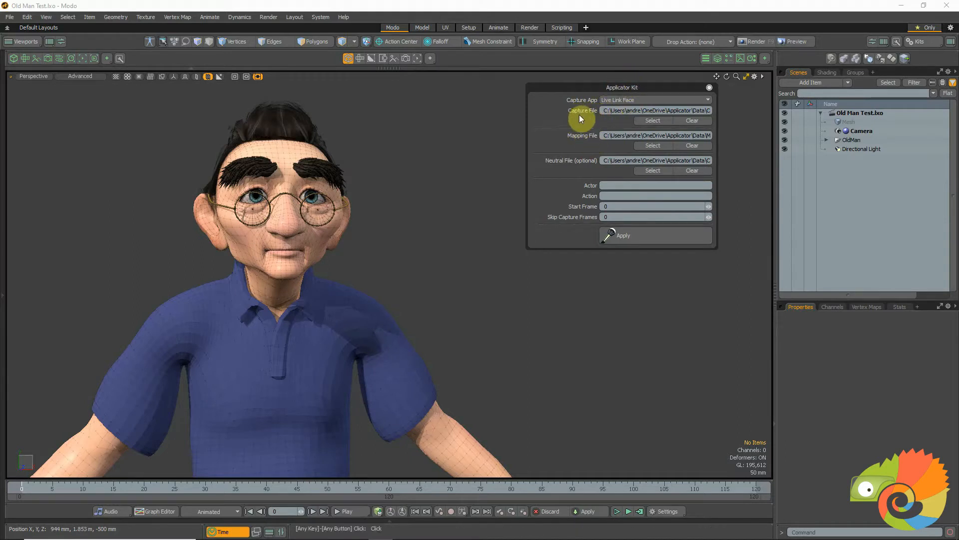
click(691, 122)
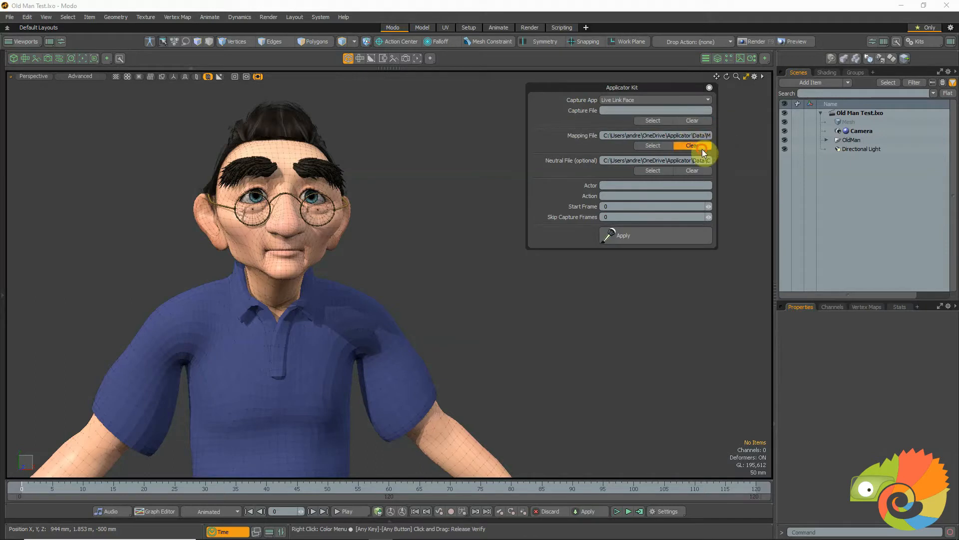
click(701, 147)
click(696, 173)
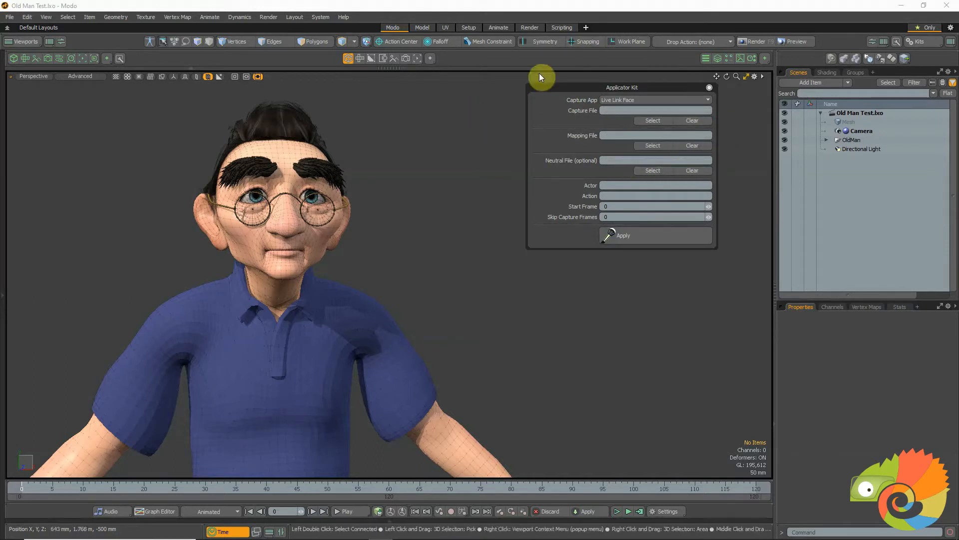
Step: Load ChameleonWorkshop.csv from the CaptureFiles folder as the Applicator Kit's capture file
click(653, 122)
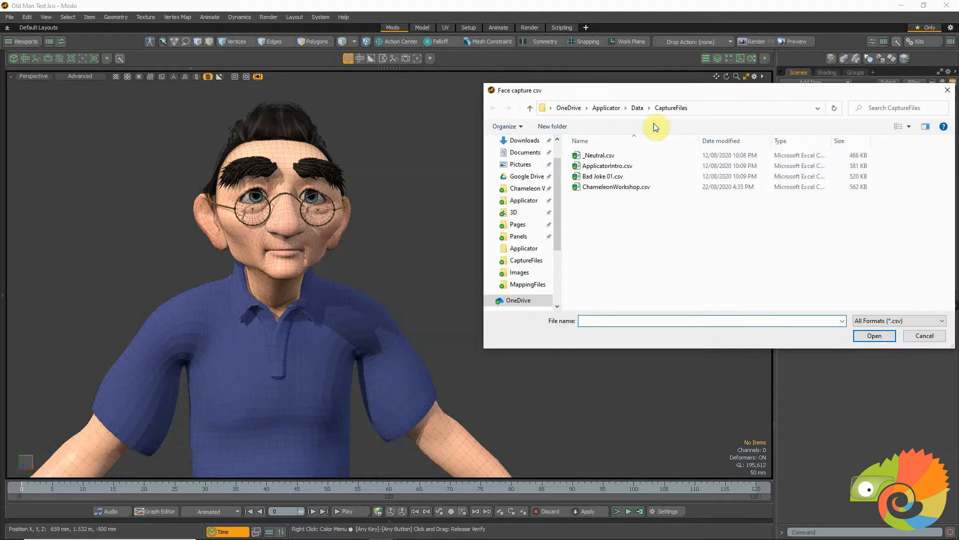
click(613, 189)
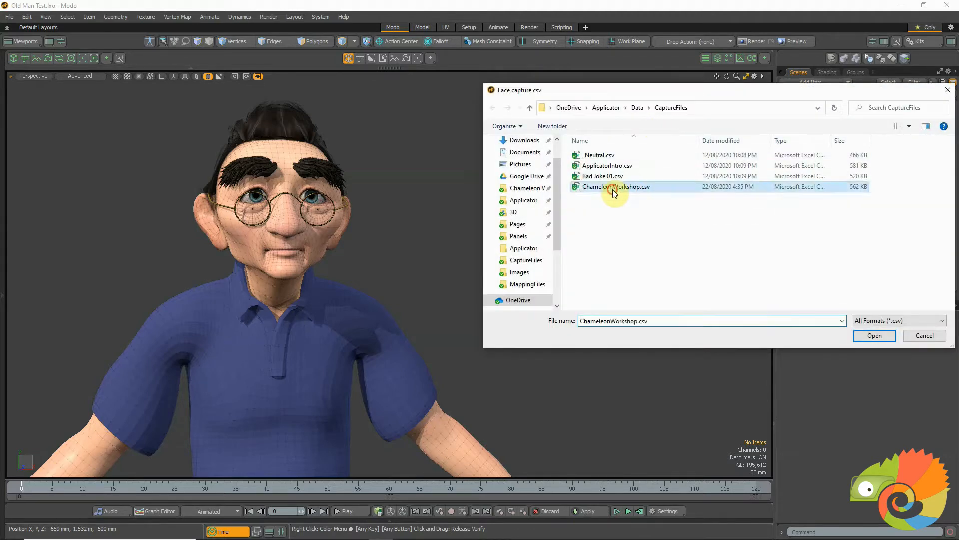
double_click(613, 188)
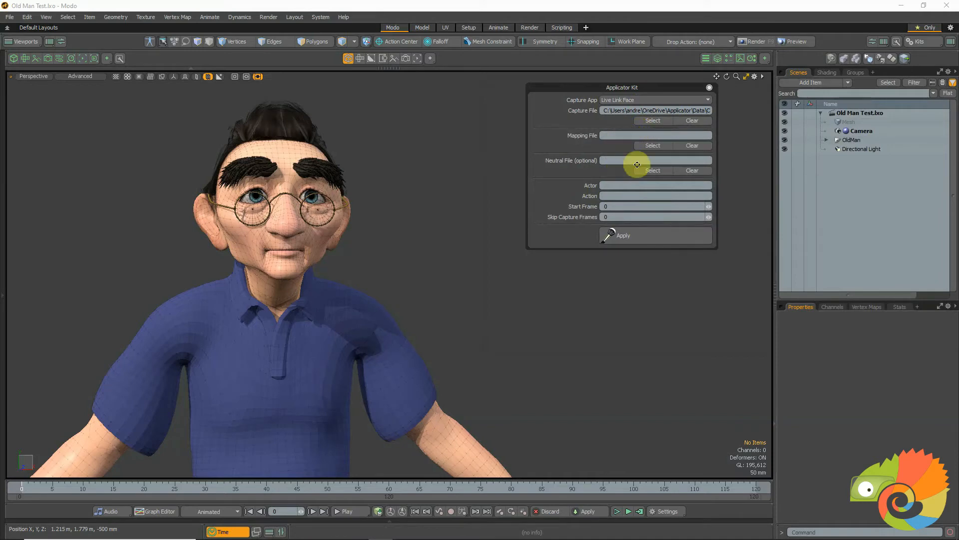
Step: Load "03 Mapping (OldMan) - ref.csv" from the MappingFiles folder as the mapping file
click(663, 147)
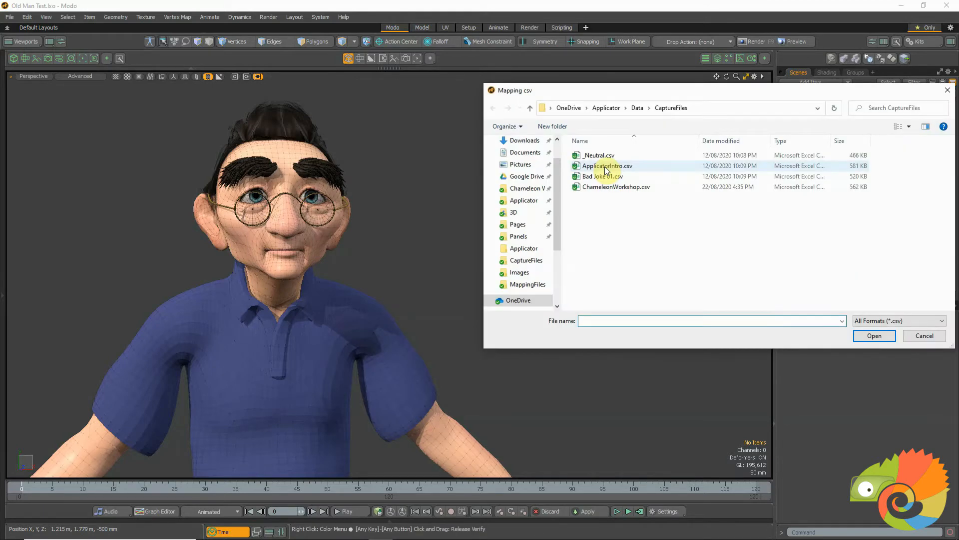
click(637, 108)
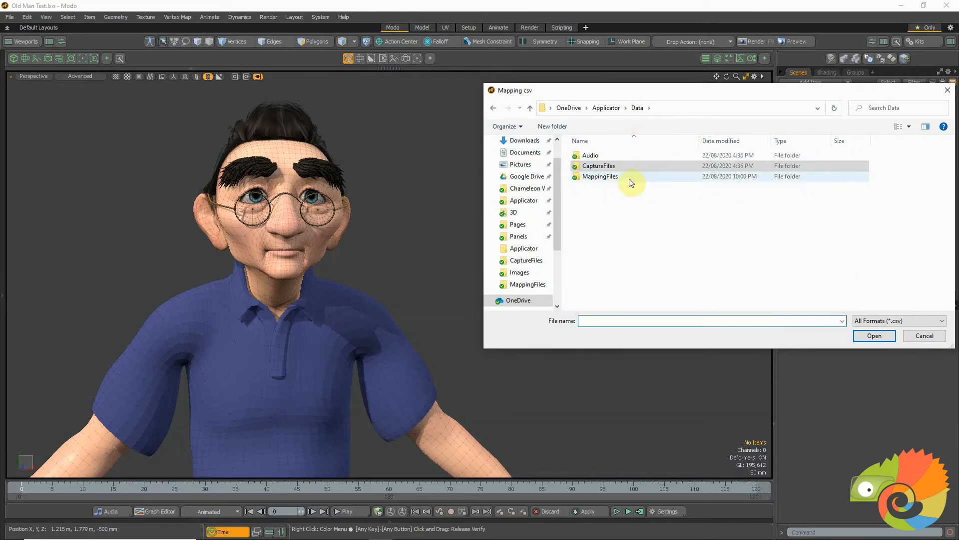
double_click(617, 175)
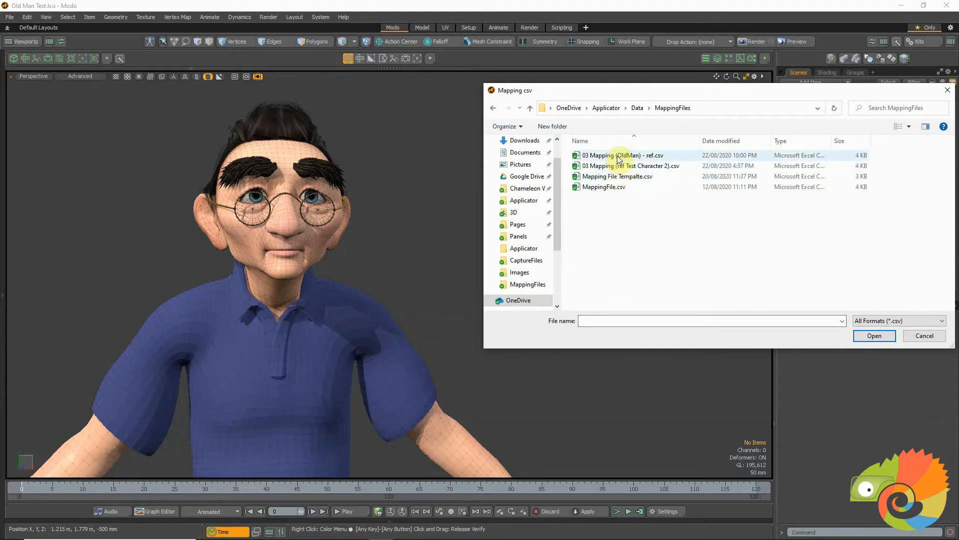
double_click(618, 157)
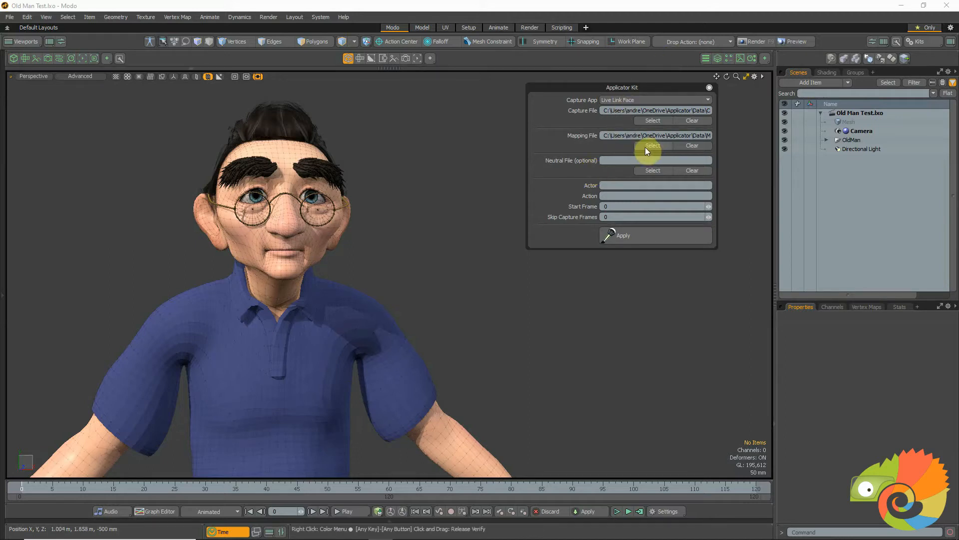
Step: Load _Neutral.csv from the CaptureFiles folder as the optional neutral file
click(665, 170)
click(637, 108)
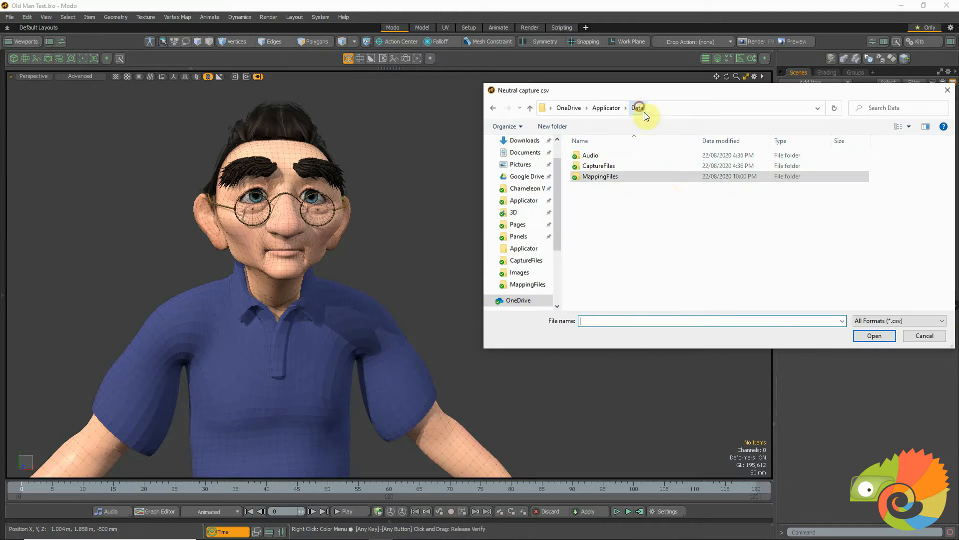
click(598, 166)
double_click(598, 166)
double_click(597, 156)
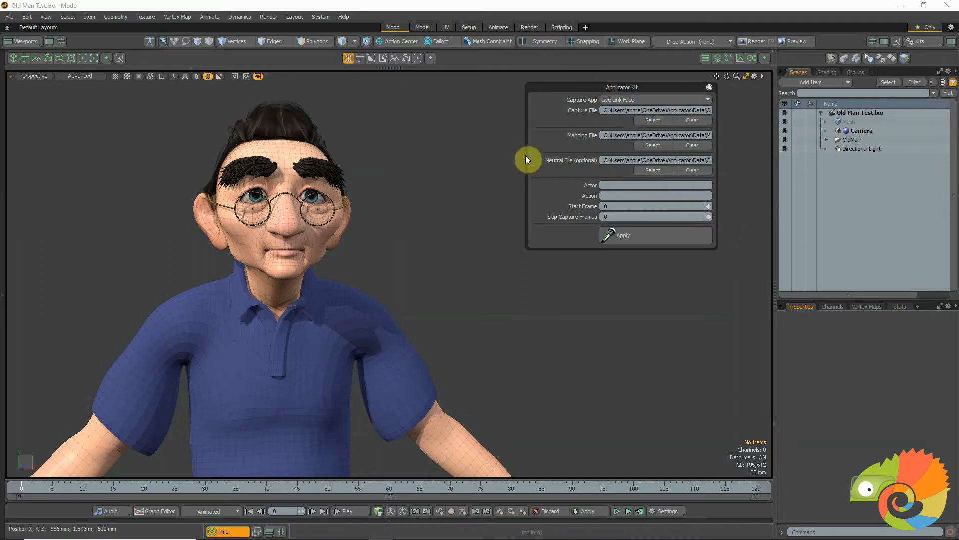
Step: Set the scene's frame rate to NTSC (30.0) in the time settings
click(662, 510)
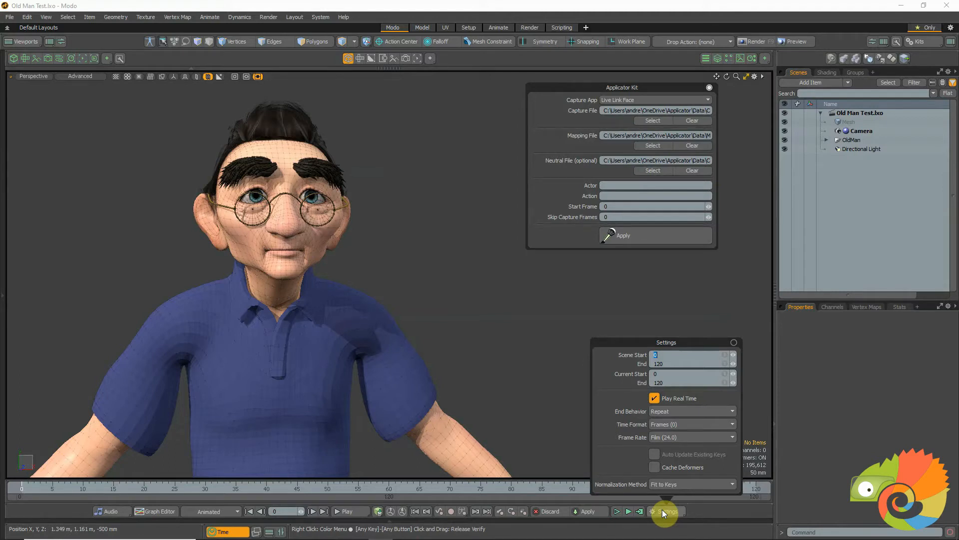
click(669, 439)
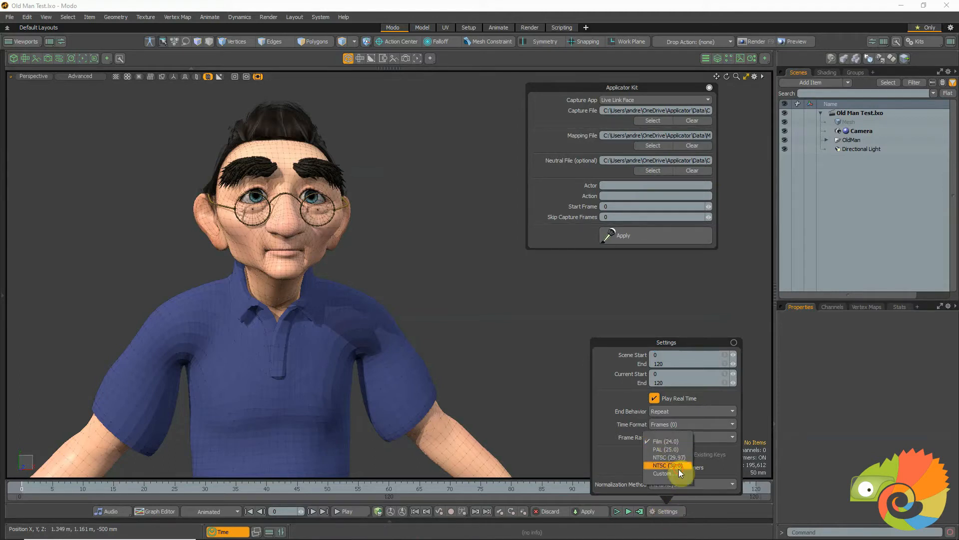
click(678, 469)
click(685, 438)
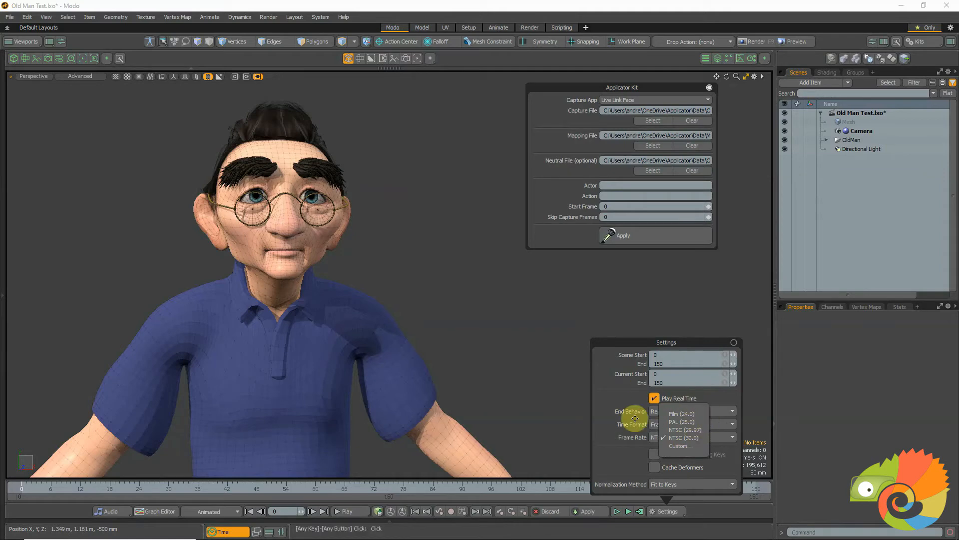
click(685, 437)
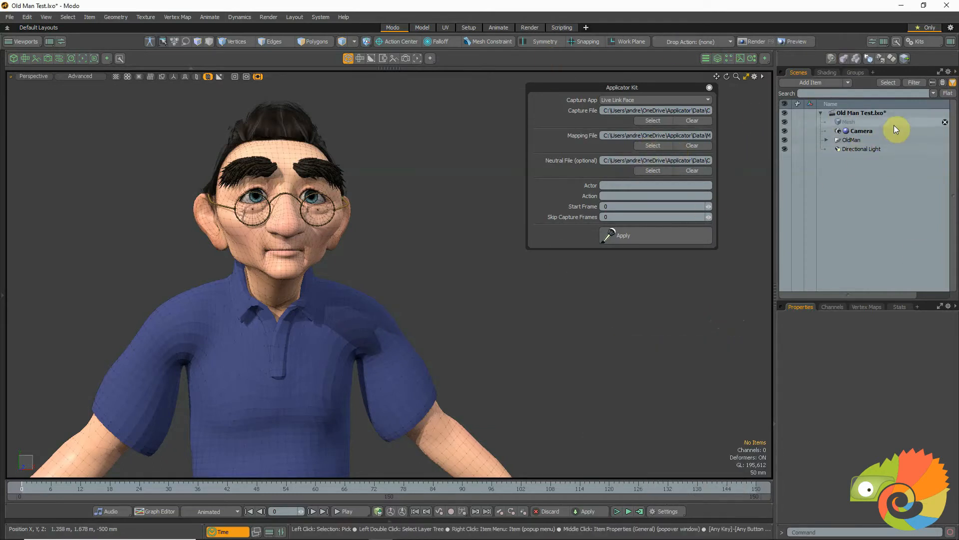
Step: Expand the OldMan group in the item list and select the character's eyelashes mesh in the 3D view
click(307, 190)
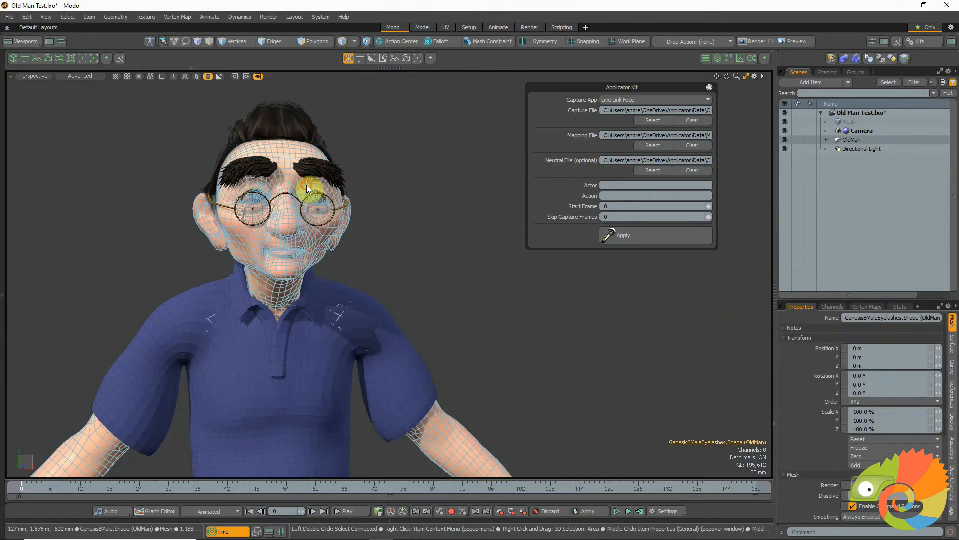
click(399, 214)
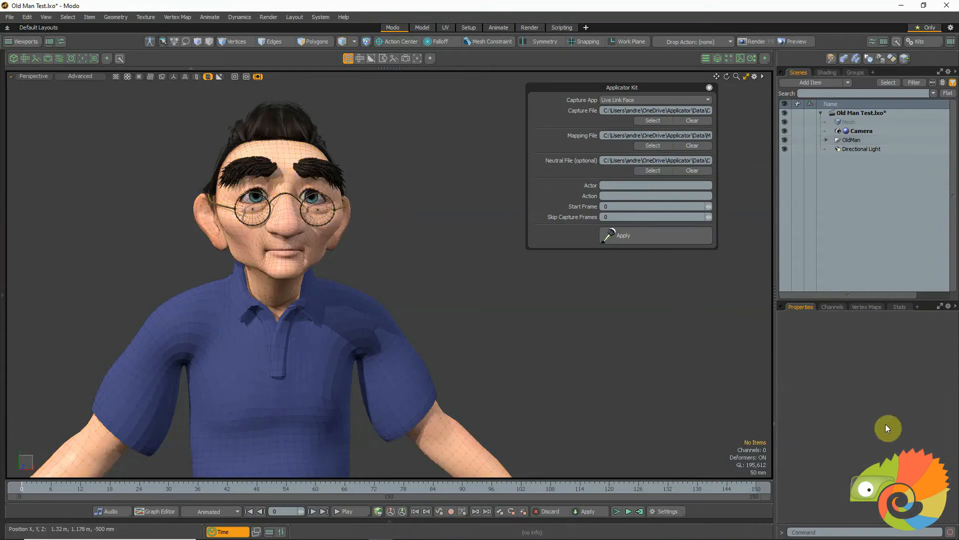
click(826, 139)
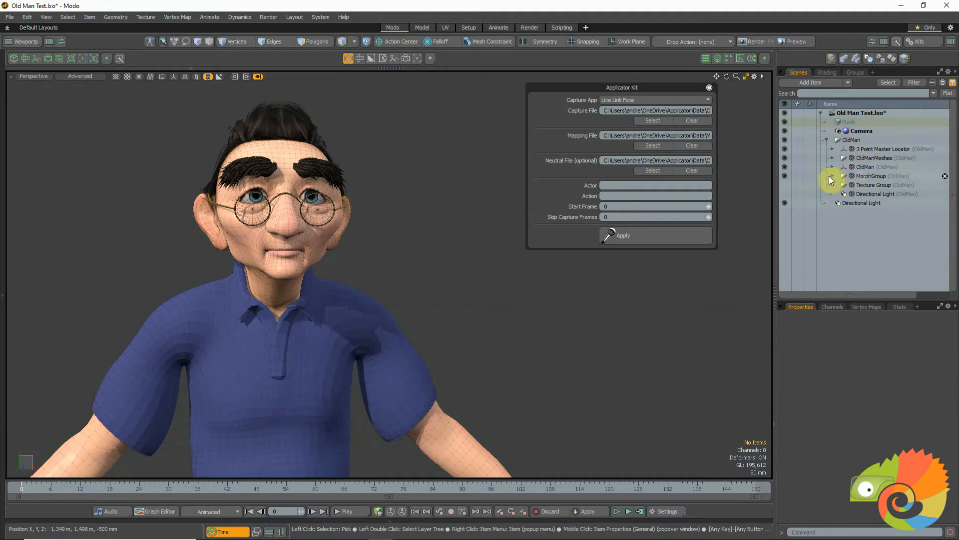
click(310, 190)
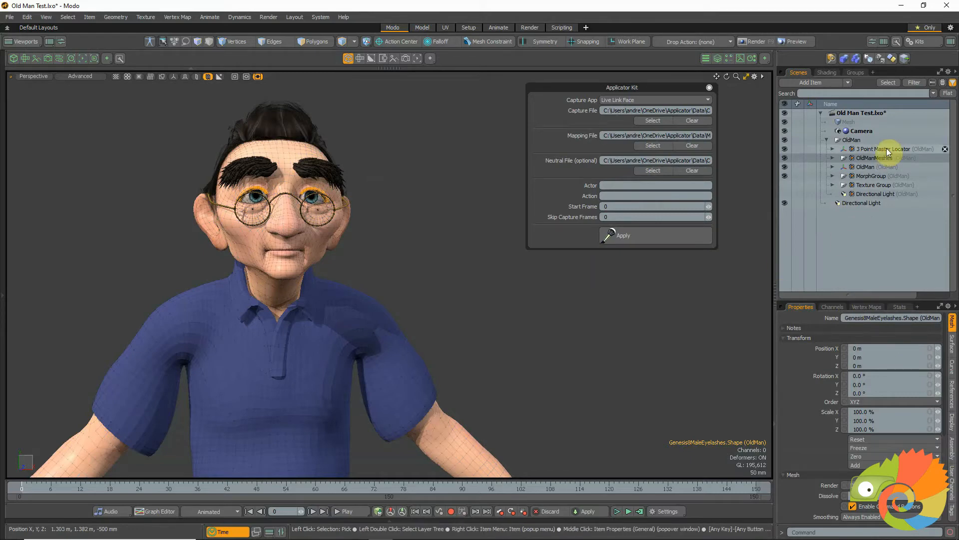
Step: Apply the face capture data to the OldMan group locator with start frame 0 and no skipped capture frames
click(853, 140)
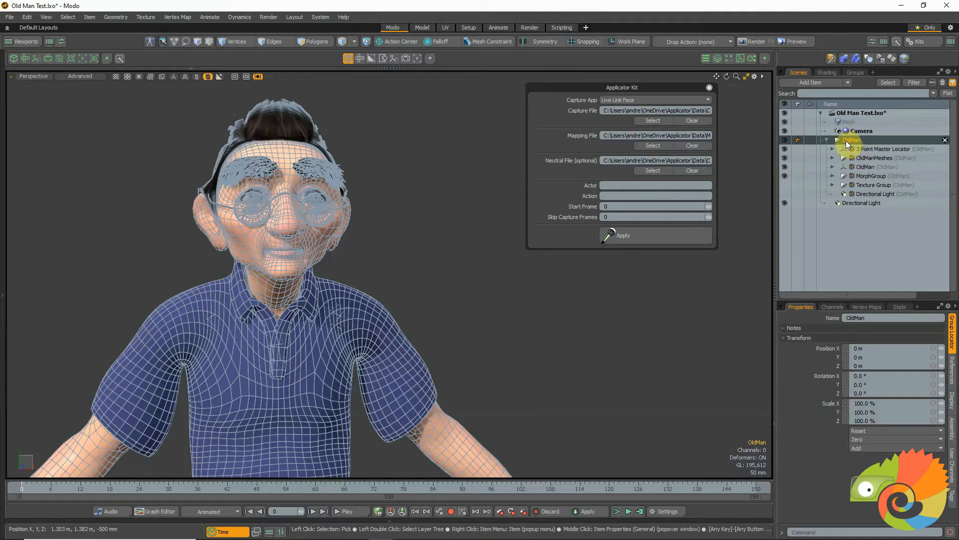
click(670, 238)
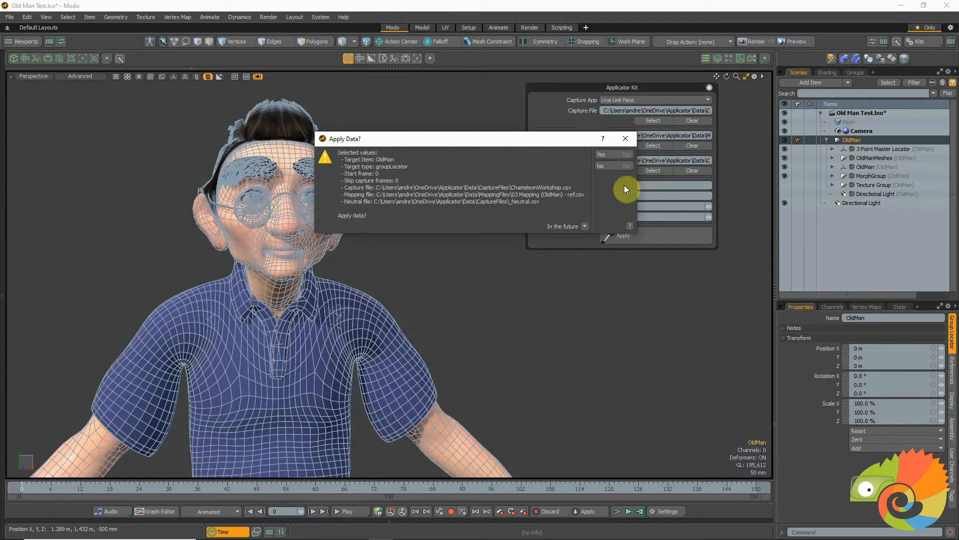
click(612, 157)
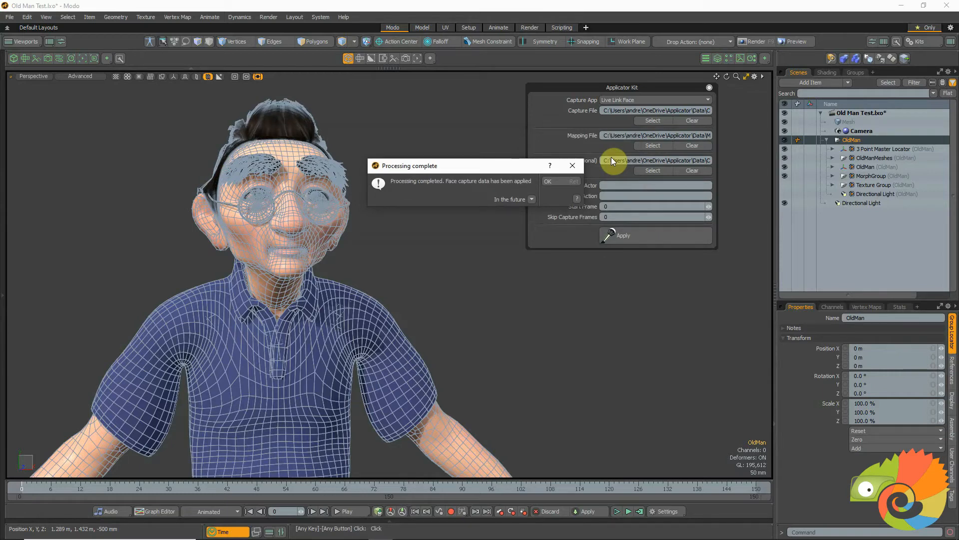
click(568, 180)
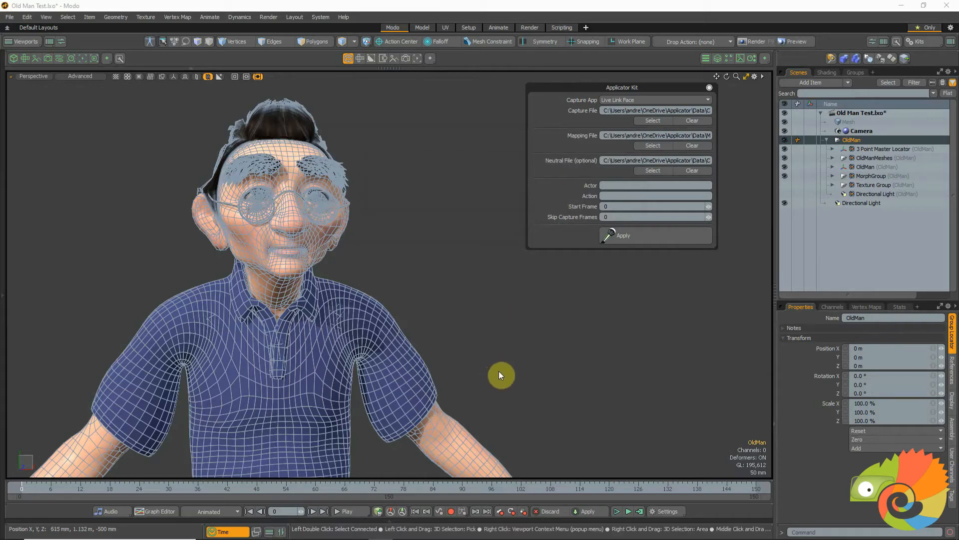
Step: Clear the item selection and check the character's facial animation at several frames along the timeline
click(535, 349)
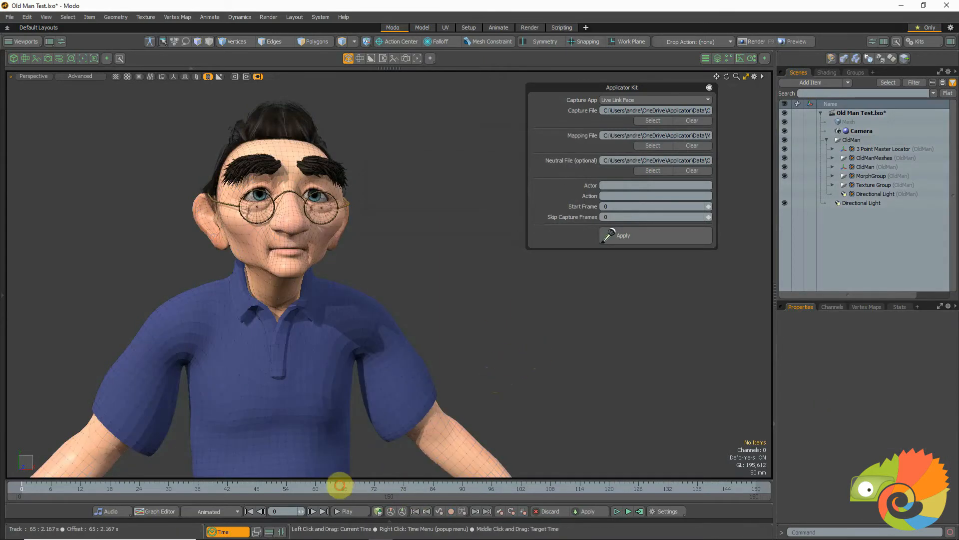
click(457, 486)
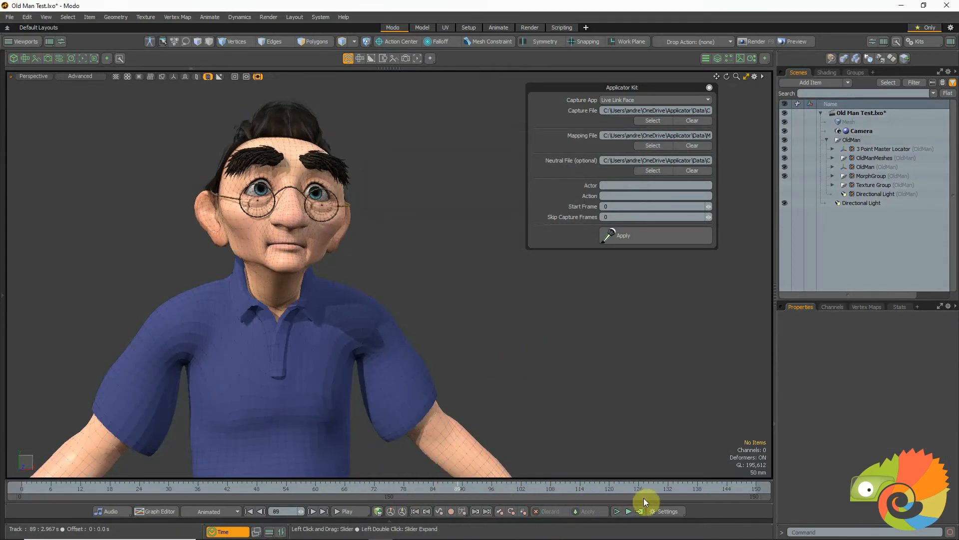
click(697, 498)
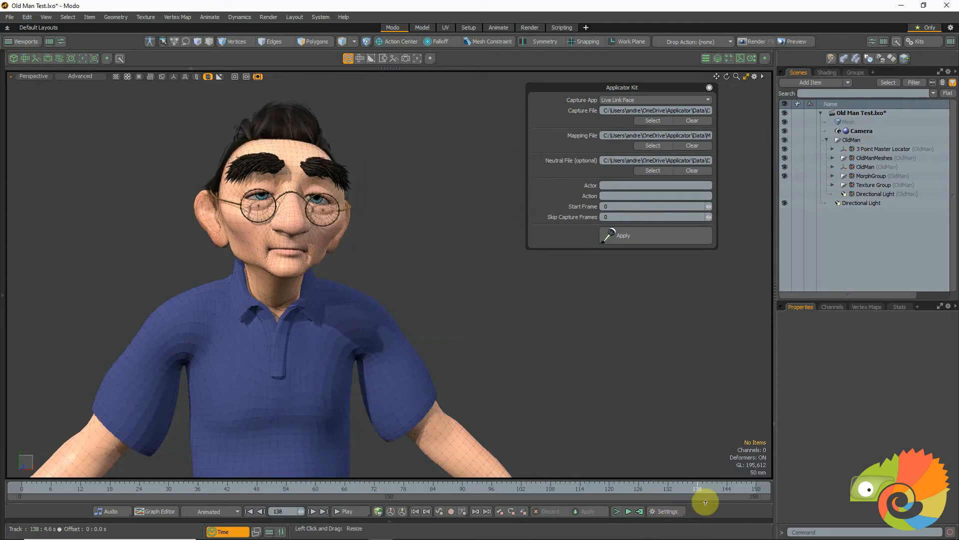
click(722, 490)
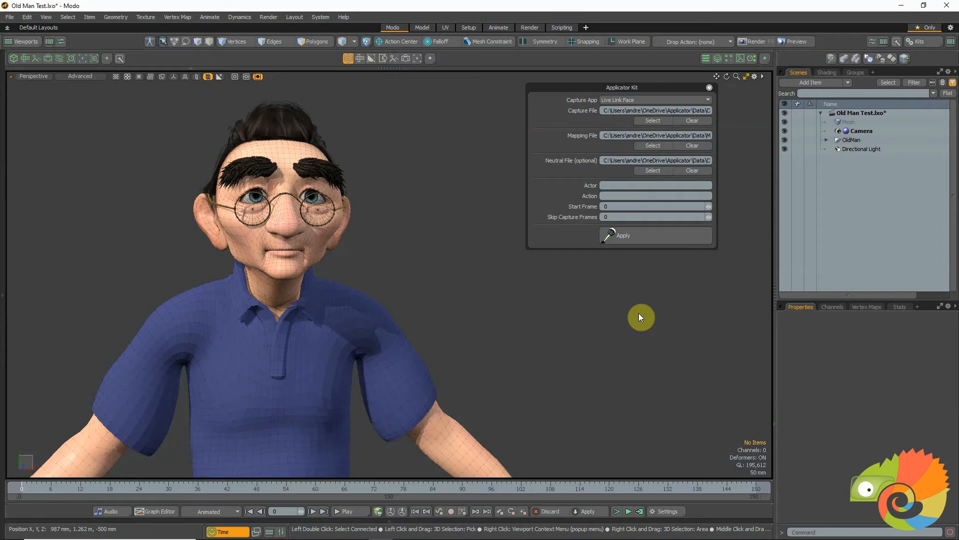
click(632, 186)
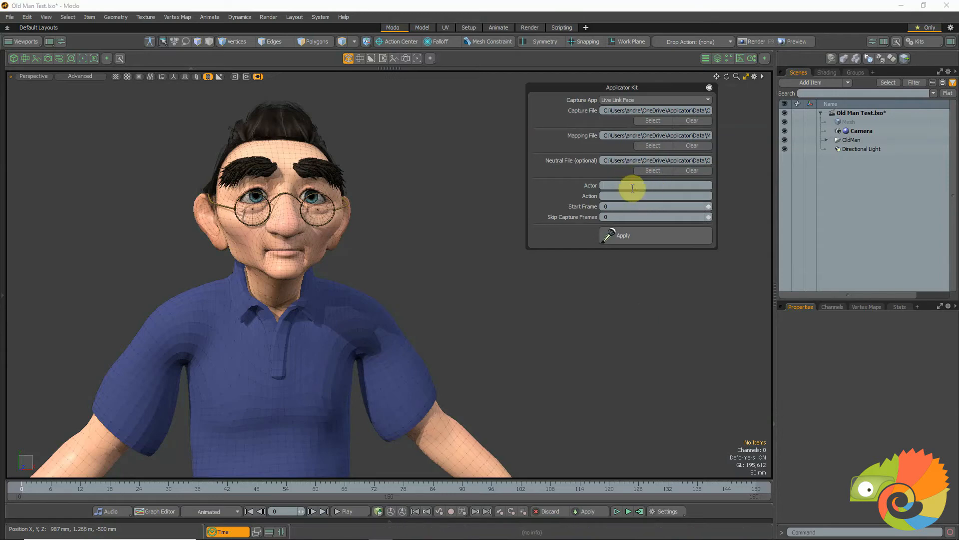
text(Oldasdas)
key(Return)
key(BackSpace)
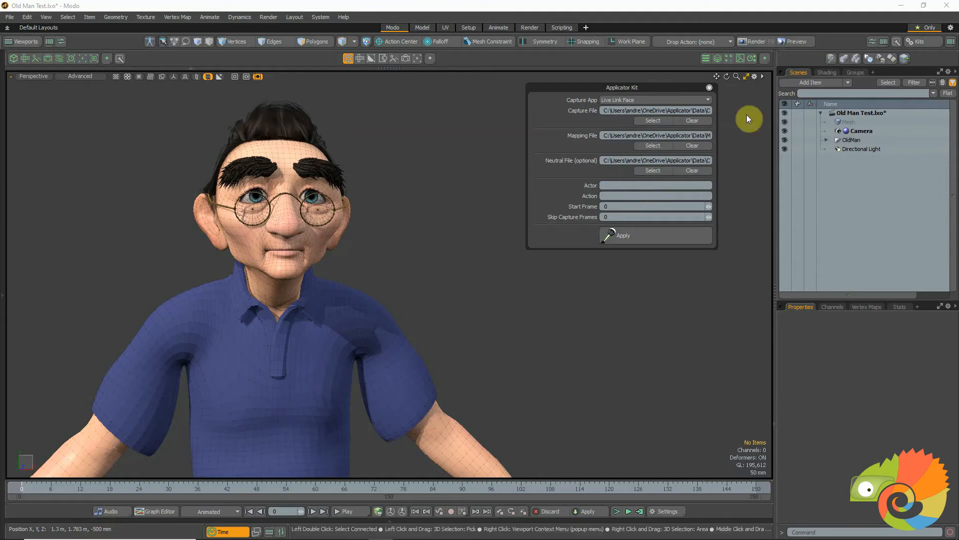
Step: Expand OldMan Groups in the scene's group list, select OldManActor and expand its contents
click(855, 72)
click(804, 105)
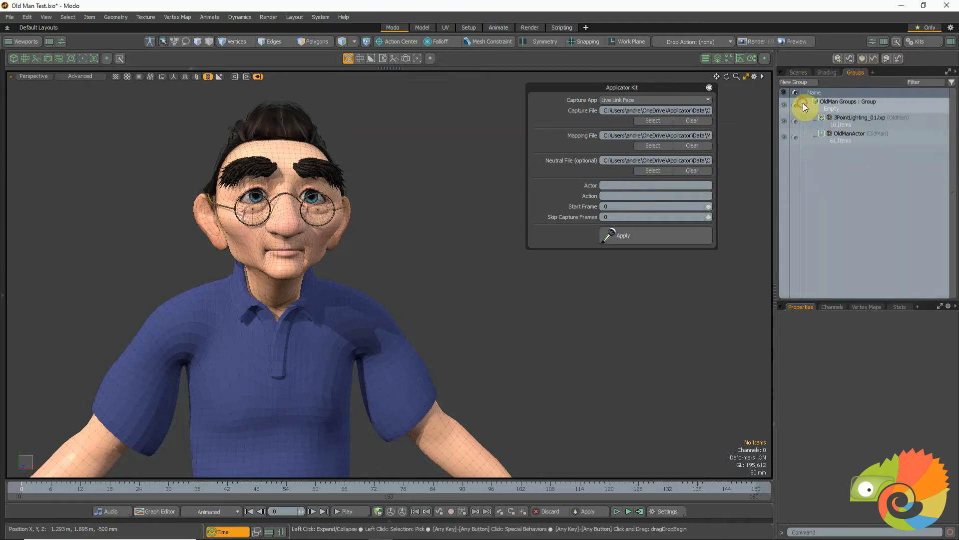
click(838, 136)
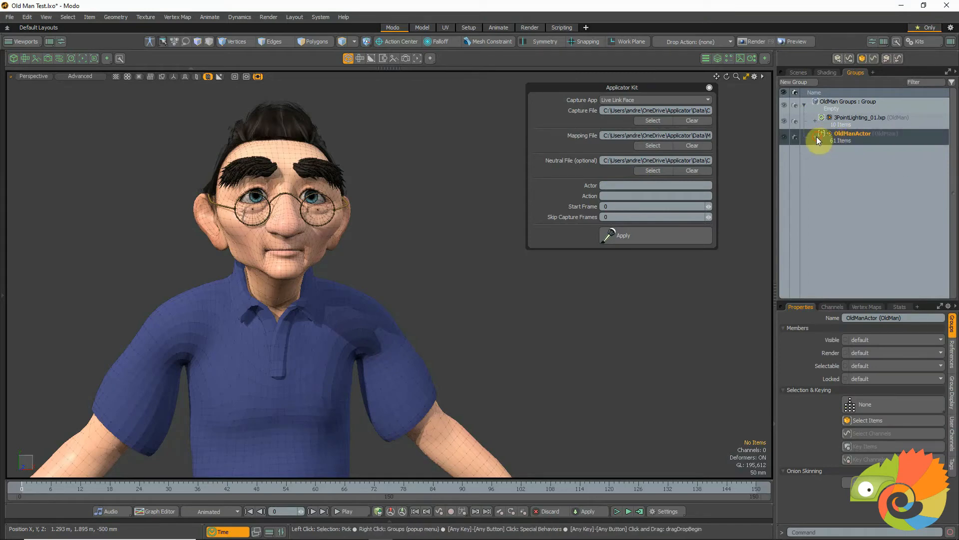
double_click(815, 136)
key(Return)
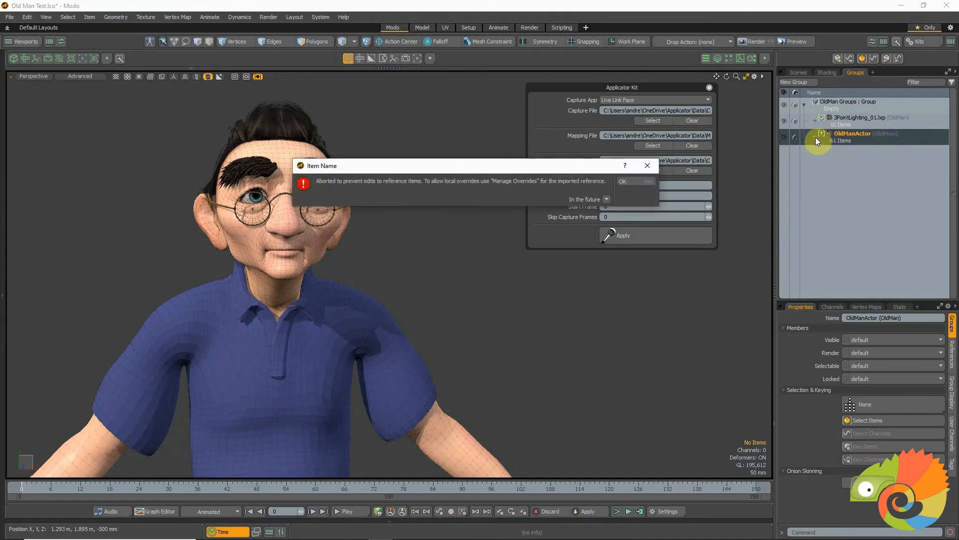
click(648, 166)
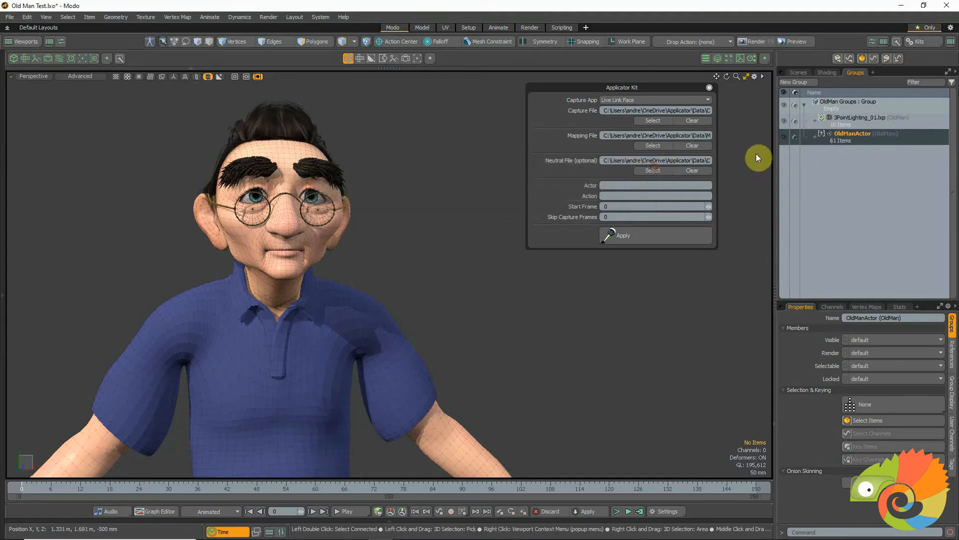
click(814, 137)
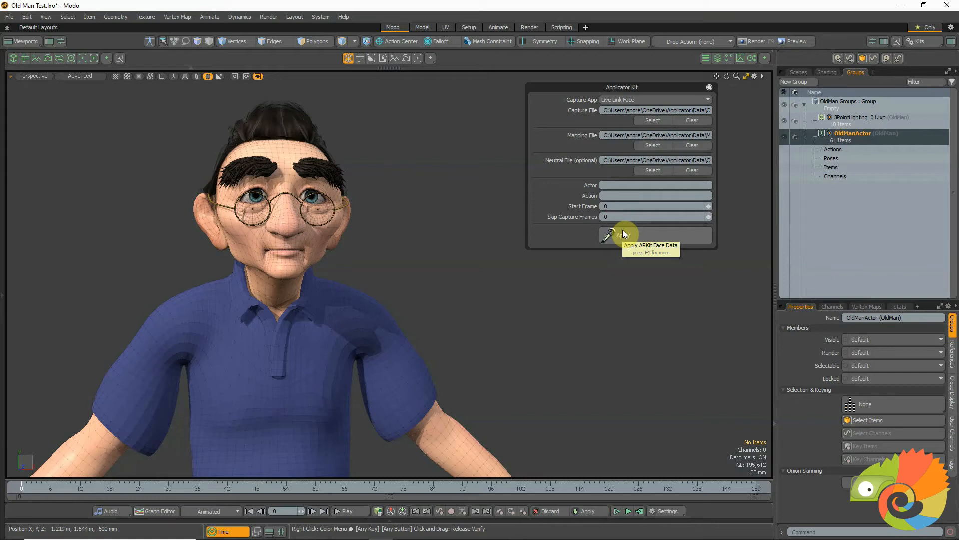
Step: Apply the ChameleonWorkshop.csv face capture to OldManActor as an action named Take01, and expand the actor's Actions list
click(615, 195)
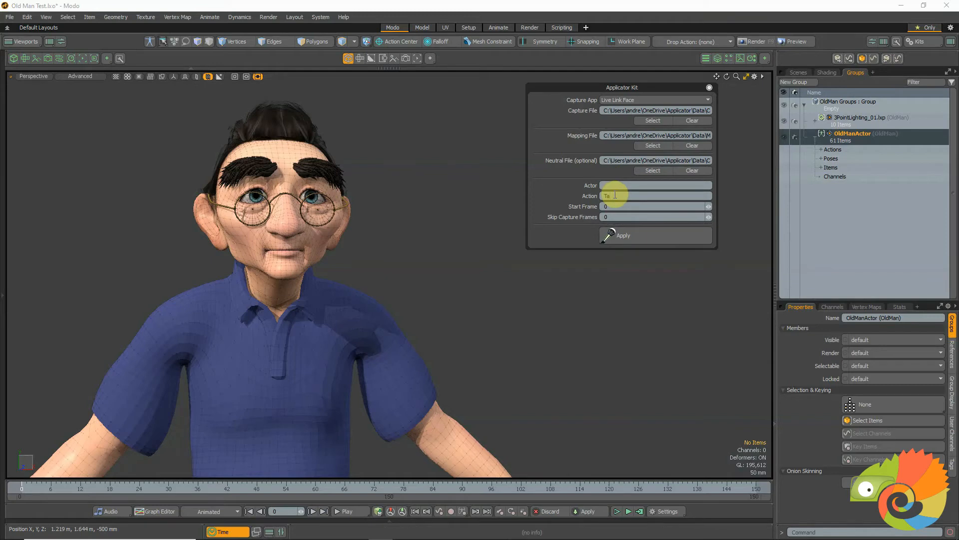
text(Take01)
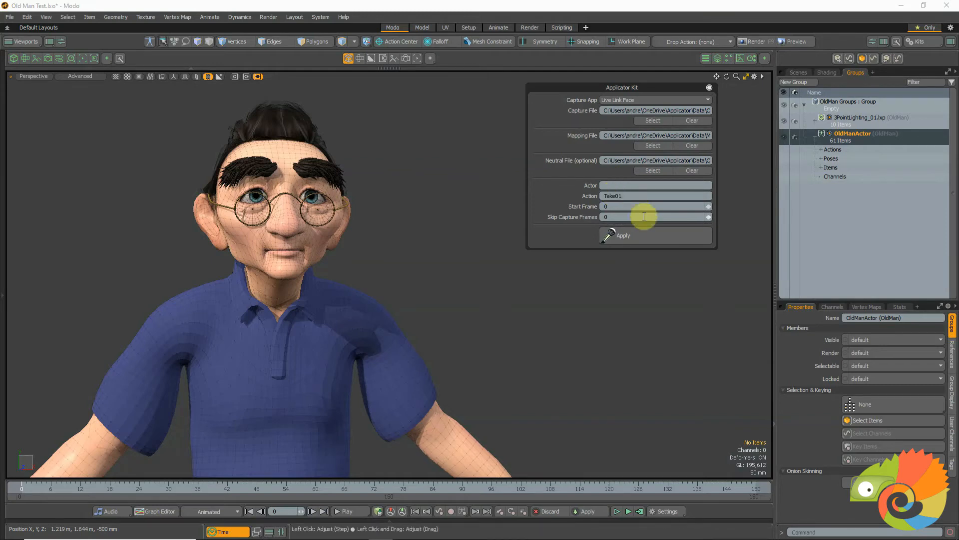
click(647, 242)
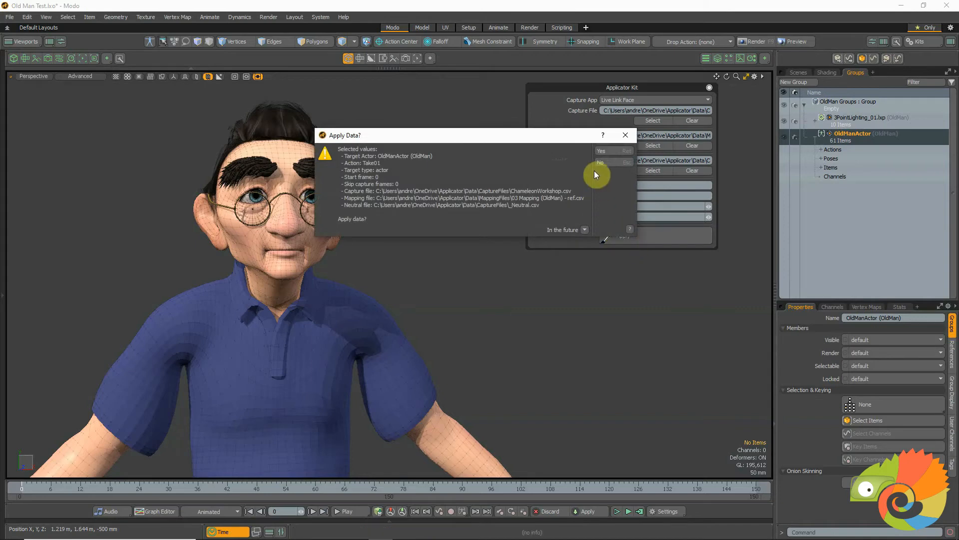
click(601, 151)
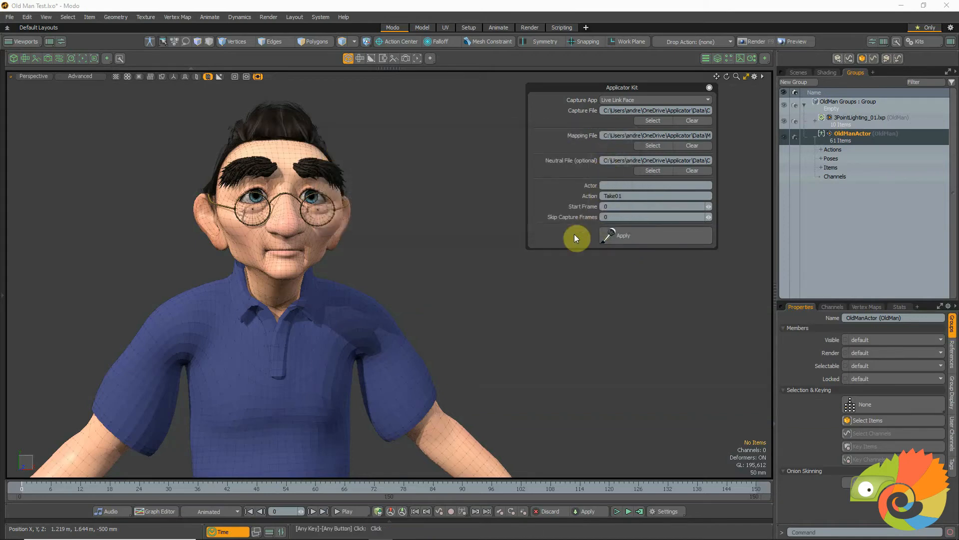
click(552, 183)
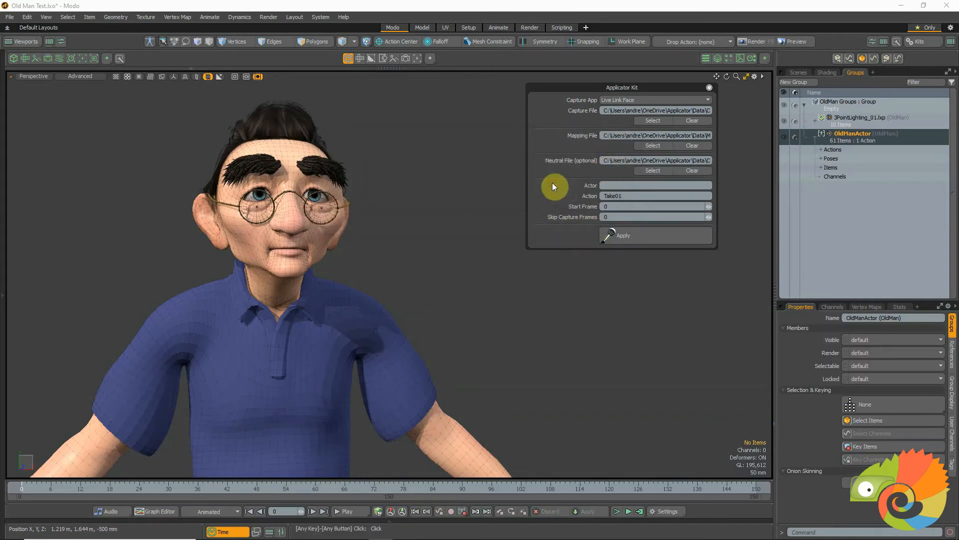
click(821, 149)
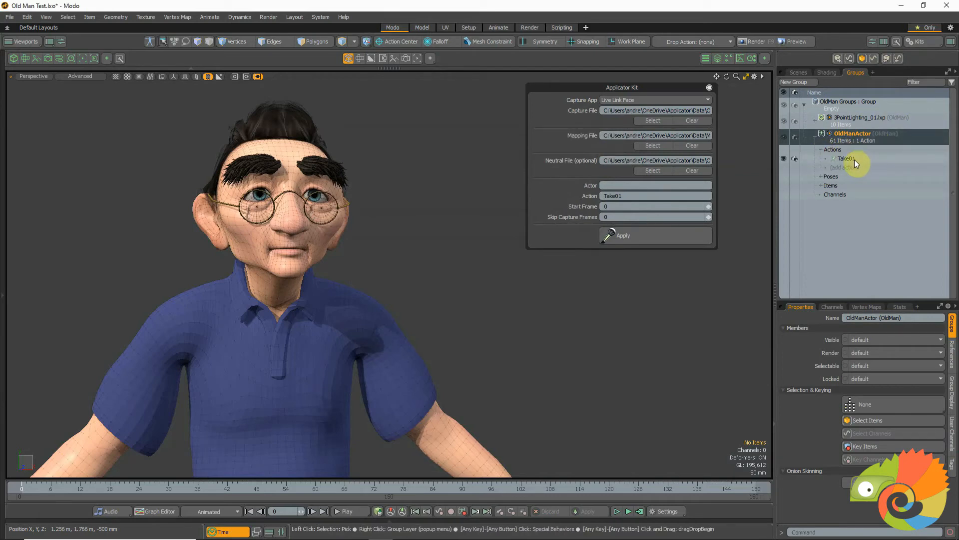
Step: Choose Bad Joke 01.csv as the capture file and apply it to OldManActor as an action named Take02
click(649, 120)
double_click(605, 177)
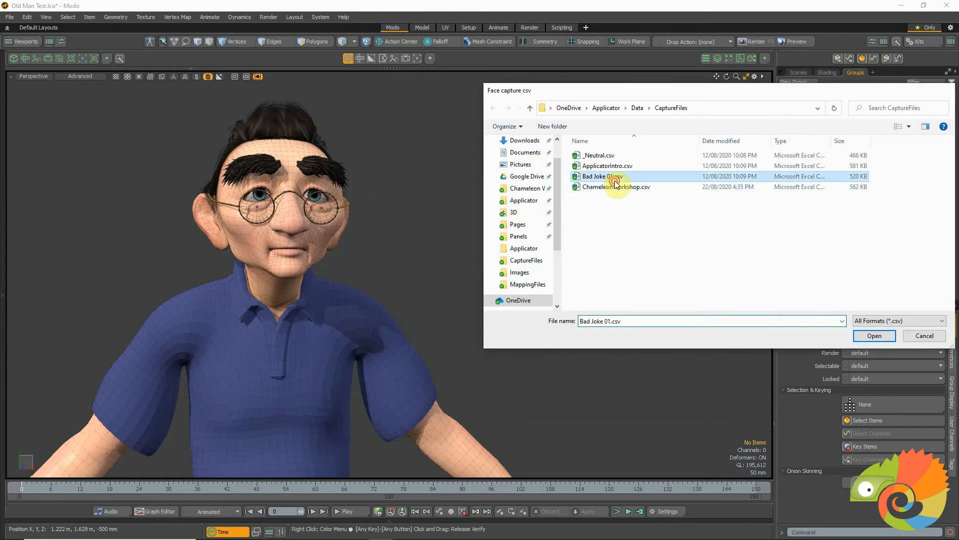
click(636, 195)
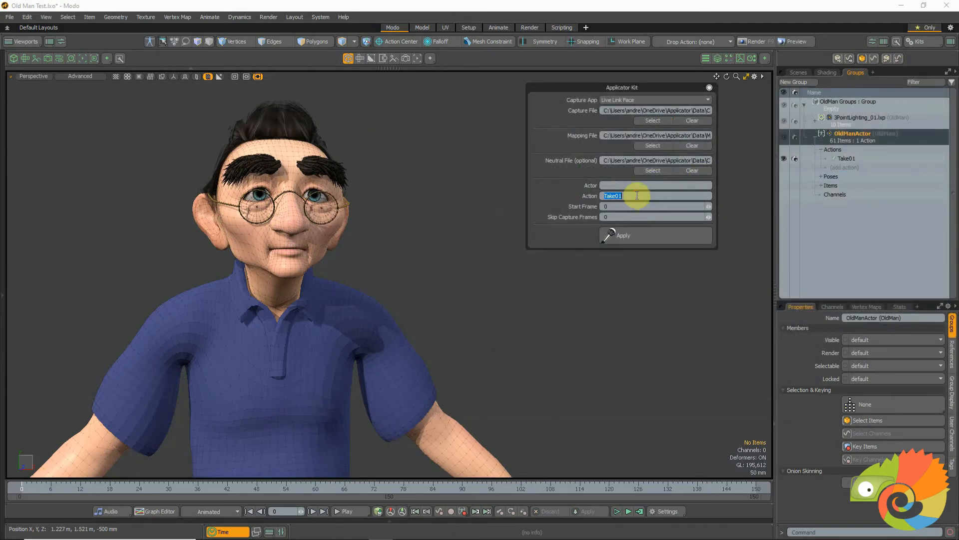
click(637, 196)
text(2)
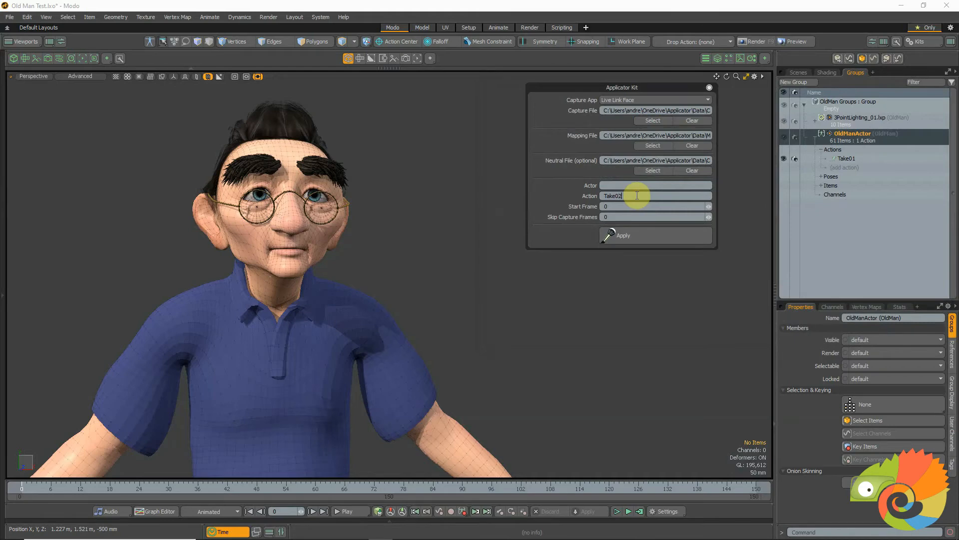
click(642, 240)
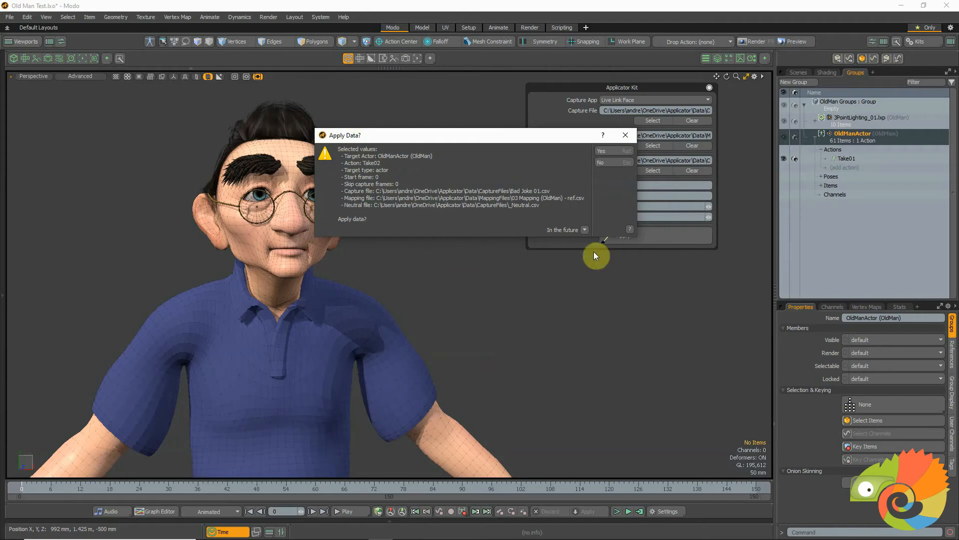
click(616, 152)
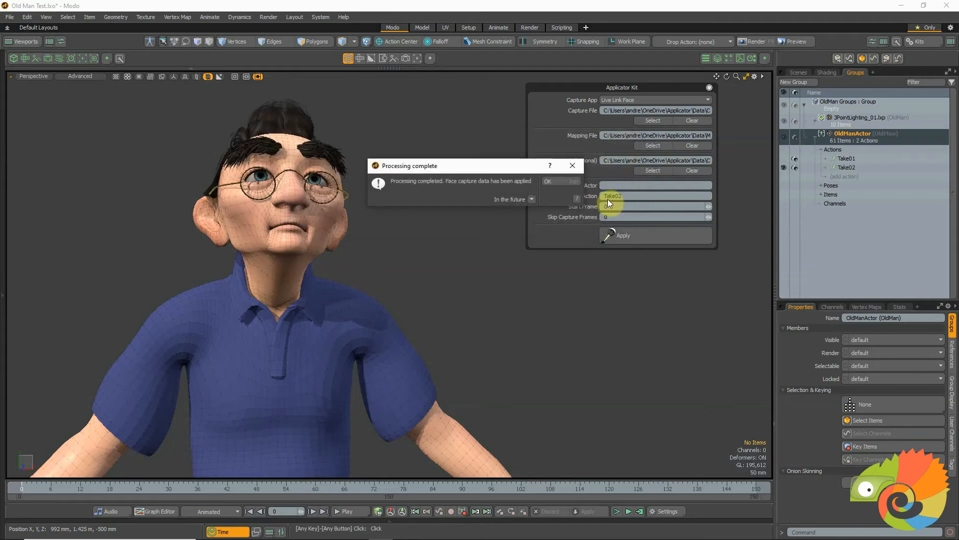
click(561, 181)
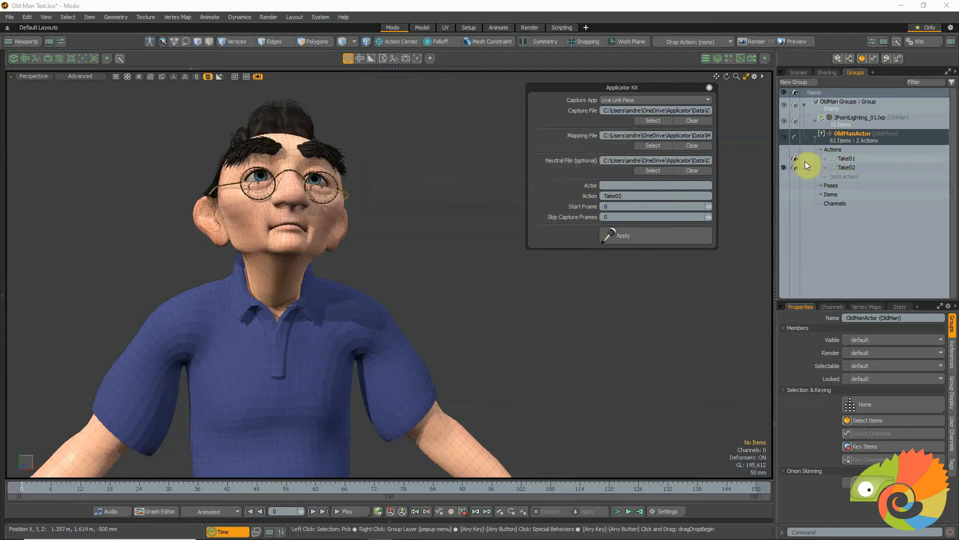
Step: Switch between the Take01 and Take02 actions to compare them, and check Take01 at frames 83 and 122
click(783, 159)
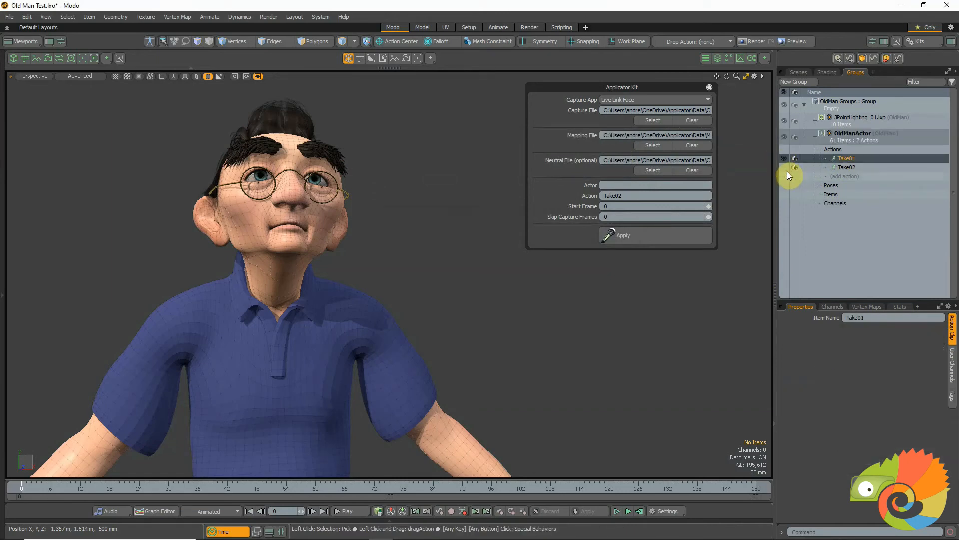
click(784, 167)
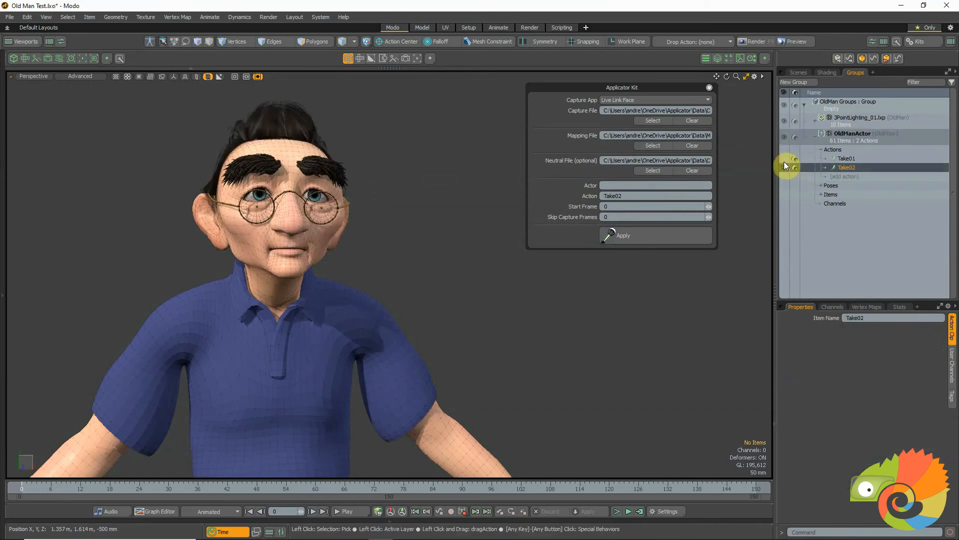
click(784, 160)
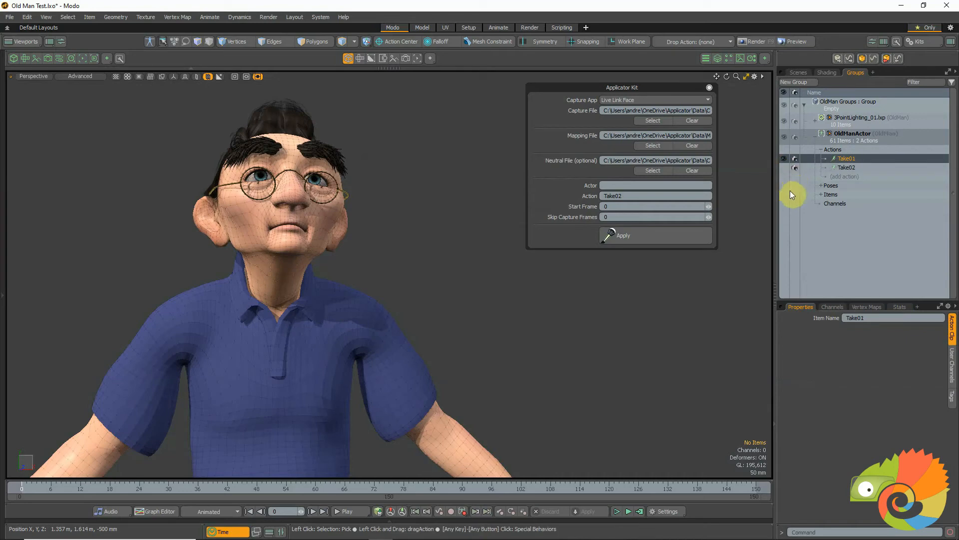
click(429, 483)
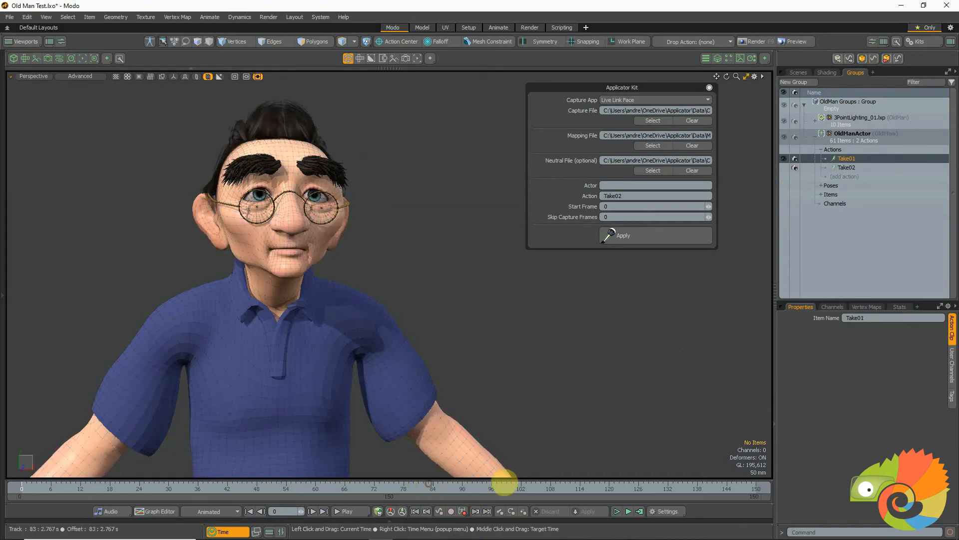
click(618, 484)
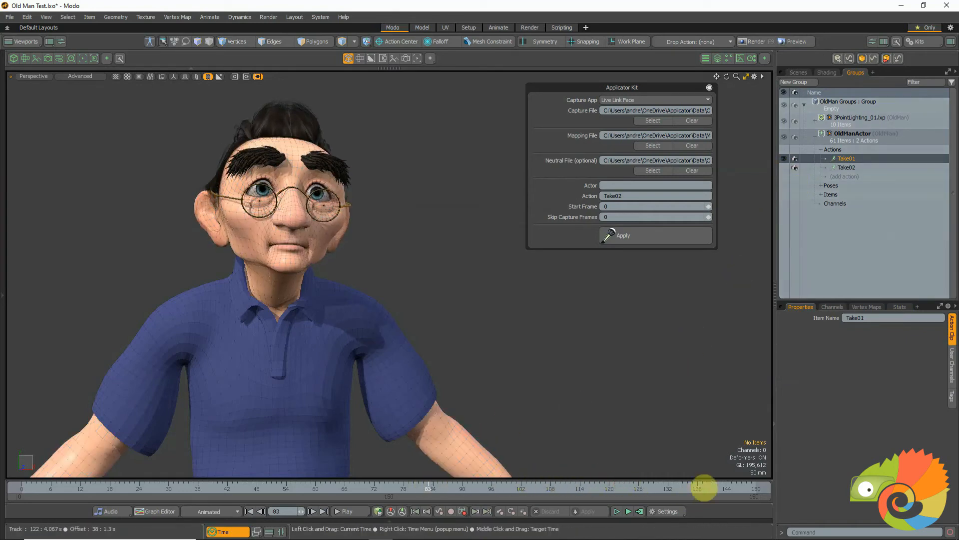
Step: Deactivate the Take01 action and delete the Take02 action from OldManActor
click(794, 158)
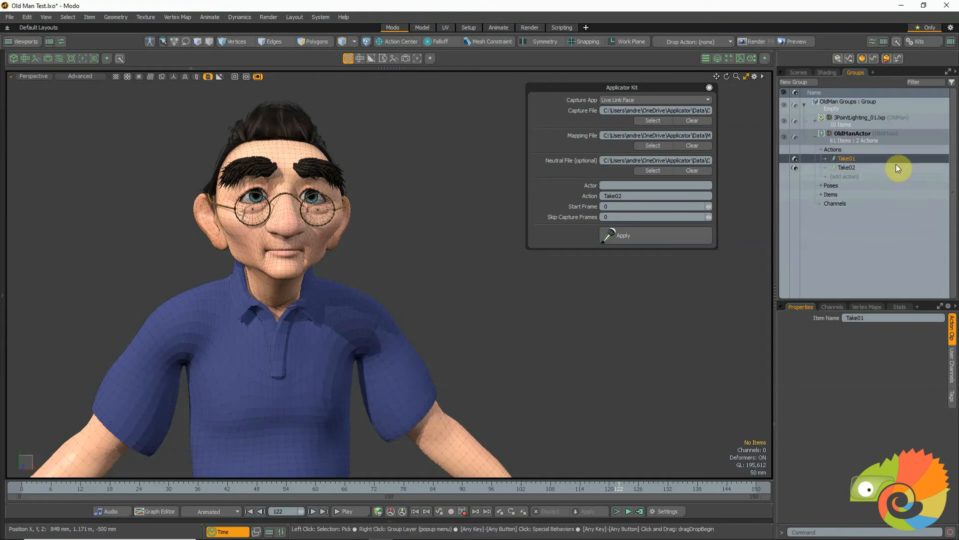
click(853, 168)
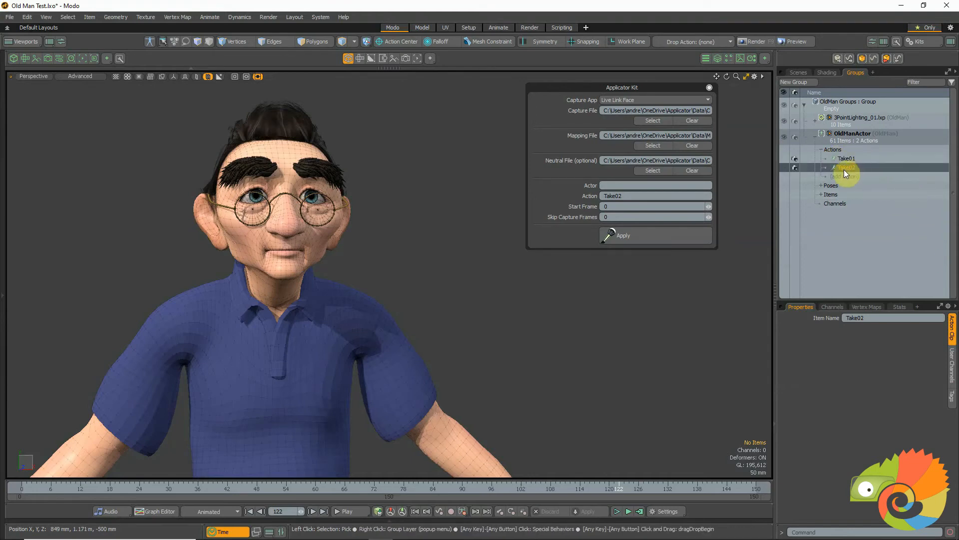
right_click(843, 167)
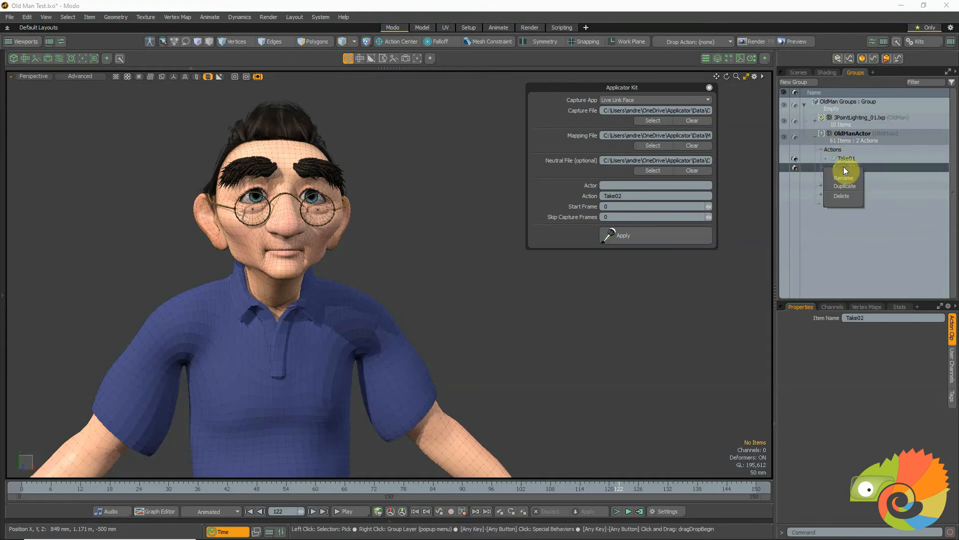
click(846, 197)
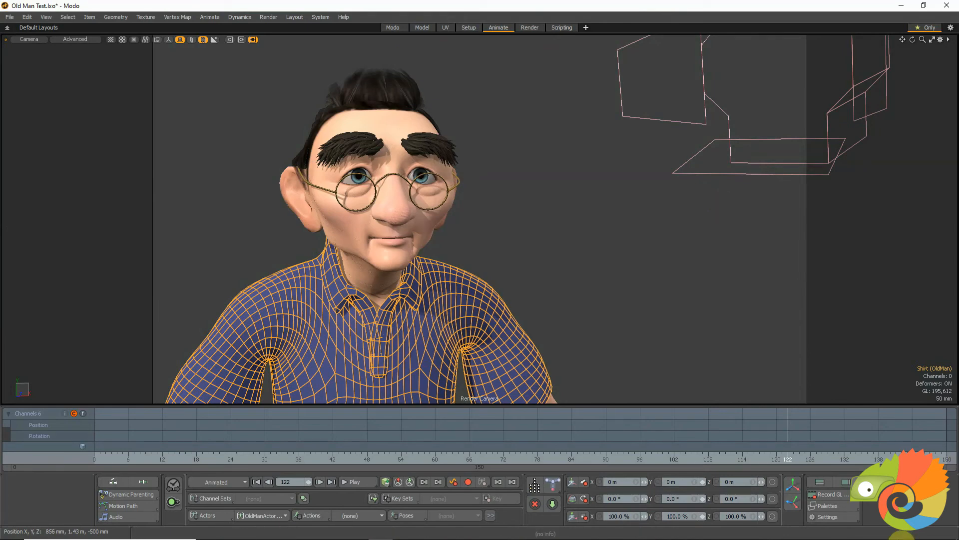
Step: Show the item list and properties area in the Animate layout and add a Form View beside the Groups list
click(845, 481)
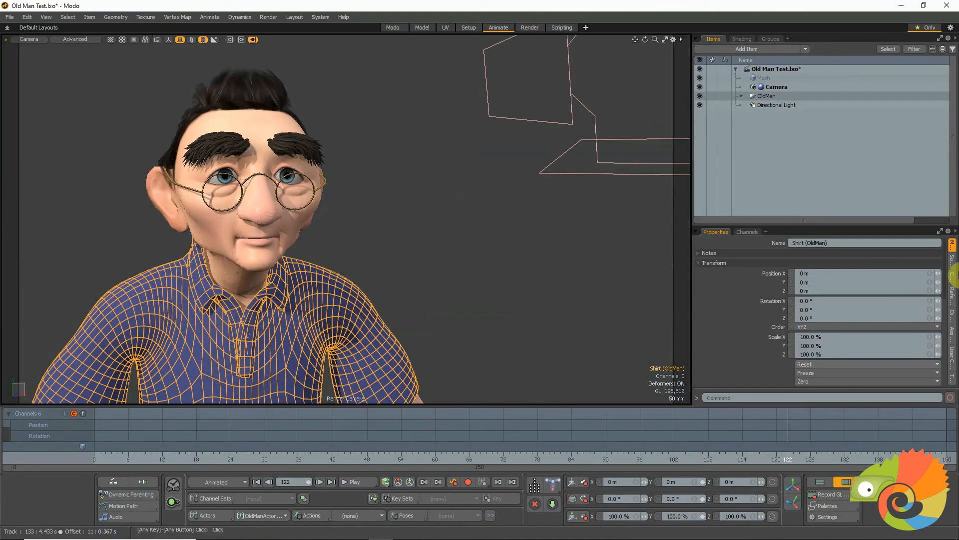
click(787, 39)
mouse_move(795, 48)
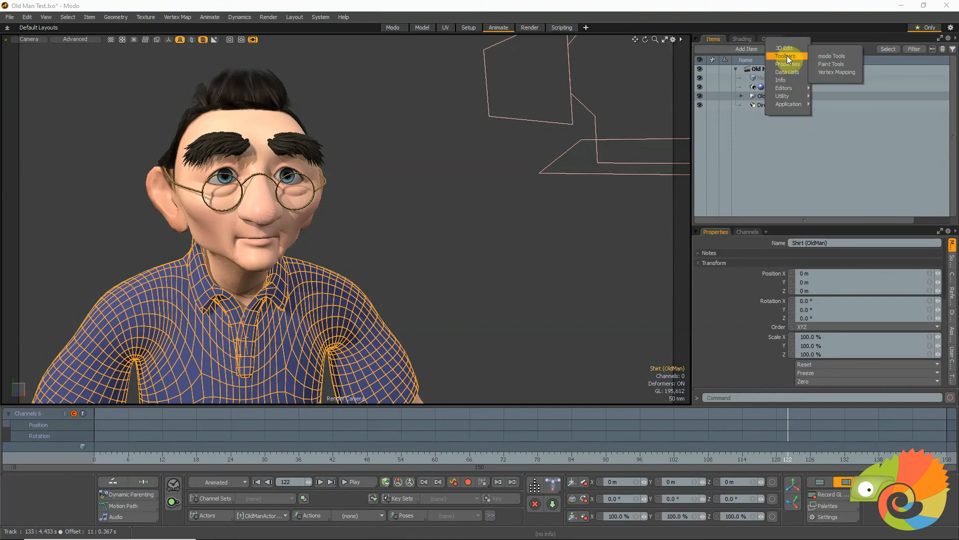
mouse_move(789, 71)
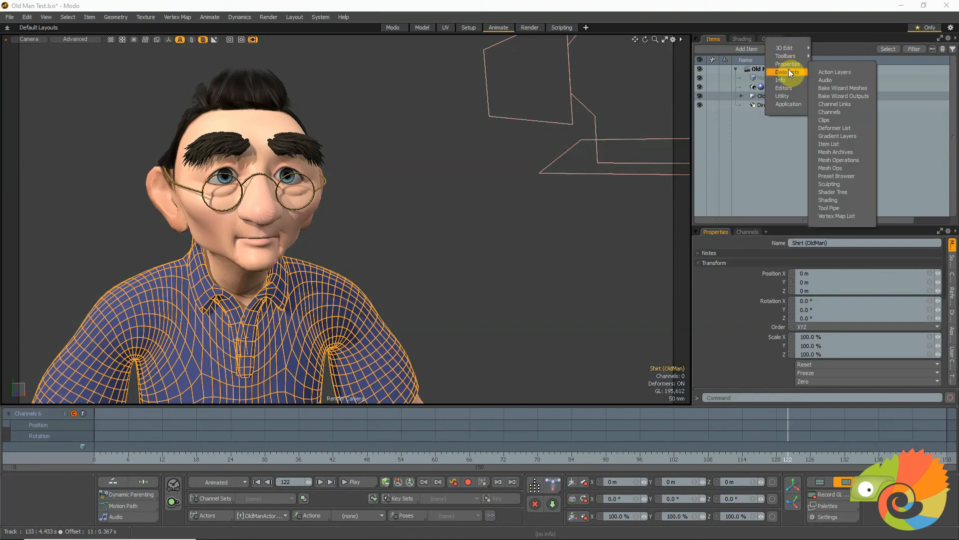
mouse_move(789, 89)
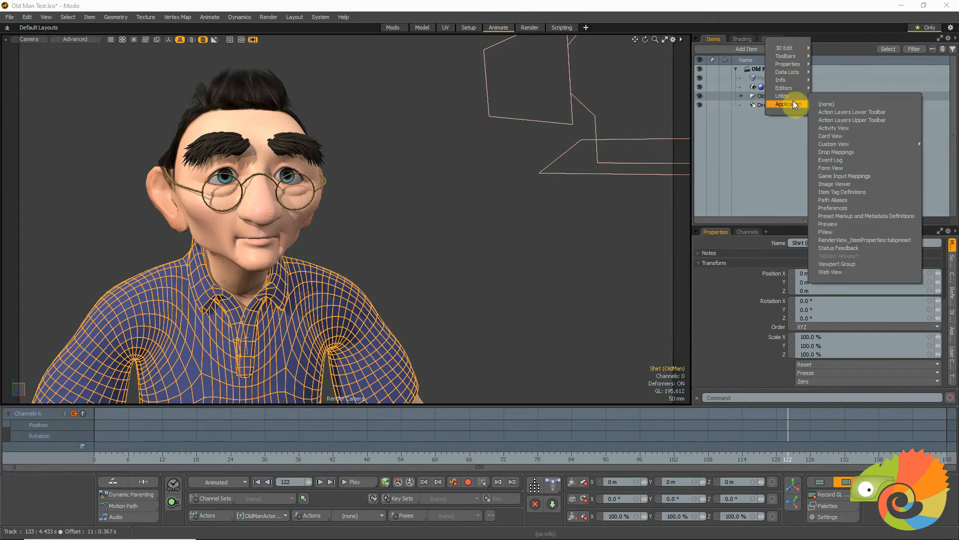
click(845, 168)
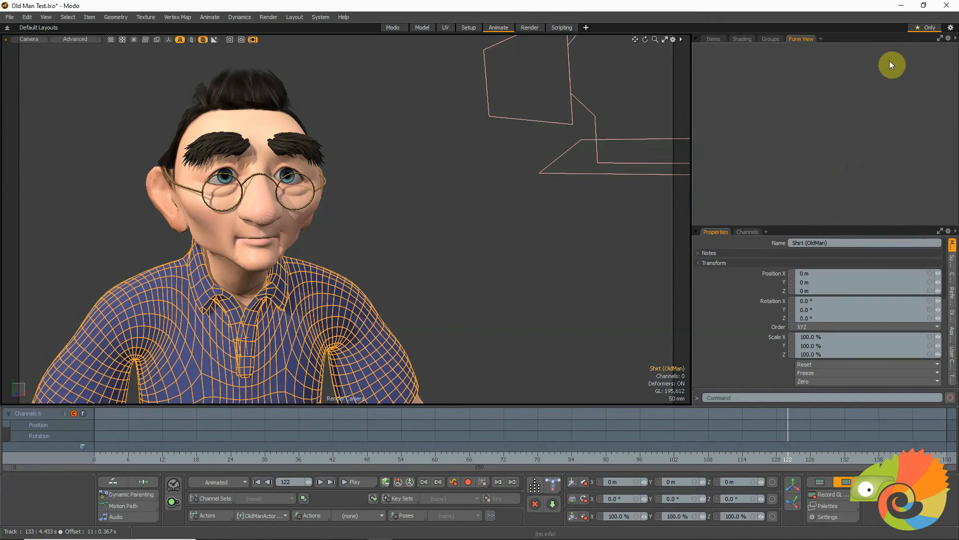
Step: Set the new Form View to display the Applicator Kit form, finding it with the filter text "appl"
click(948, 39)
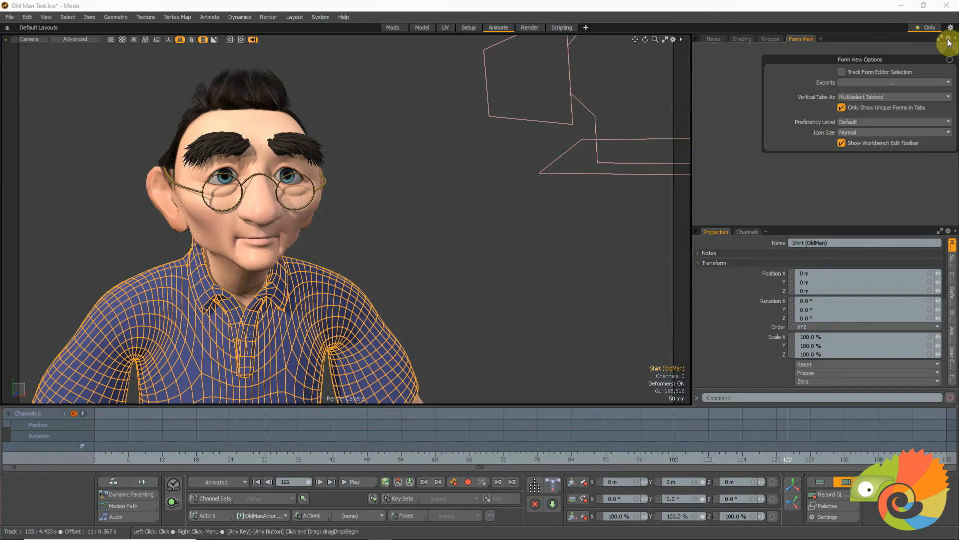
click(871, 82)
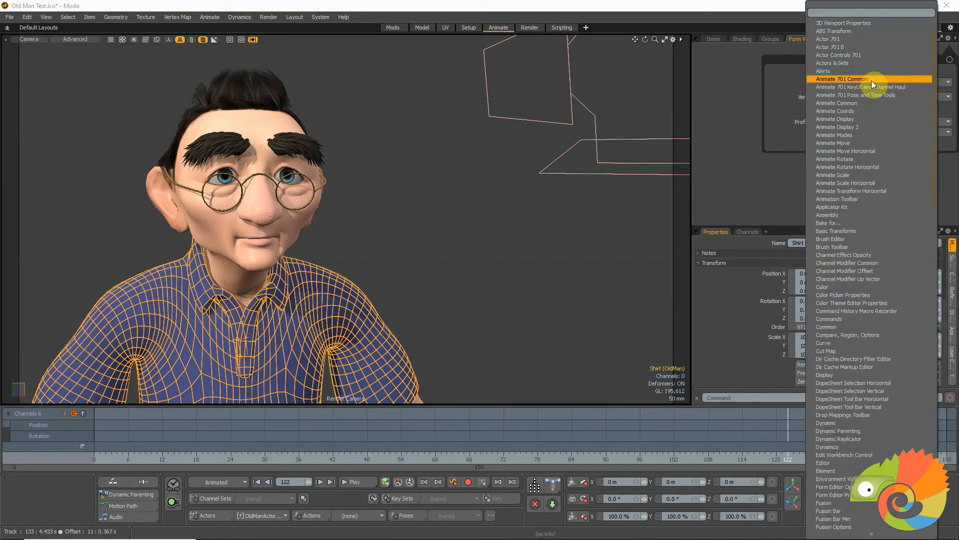
text(ap)
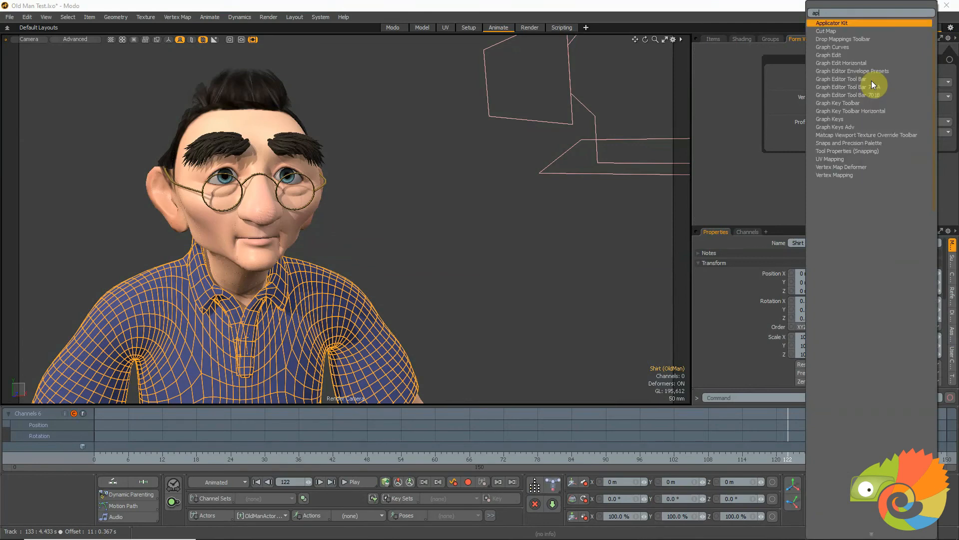
text(pl)
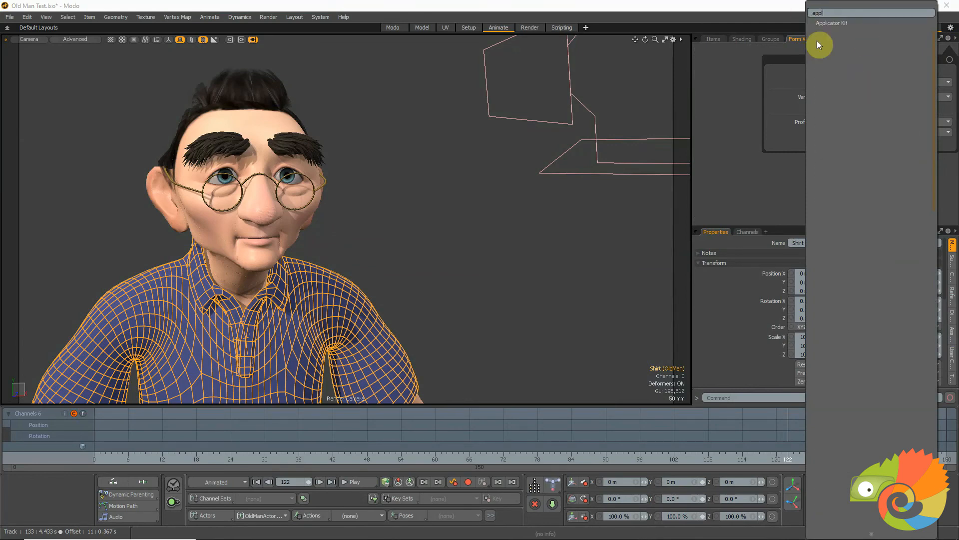
click(828, 23)
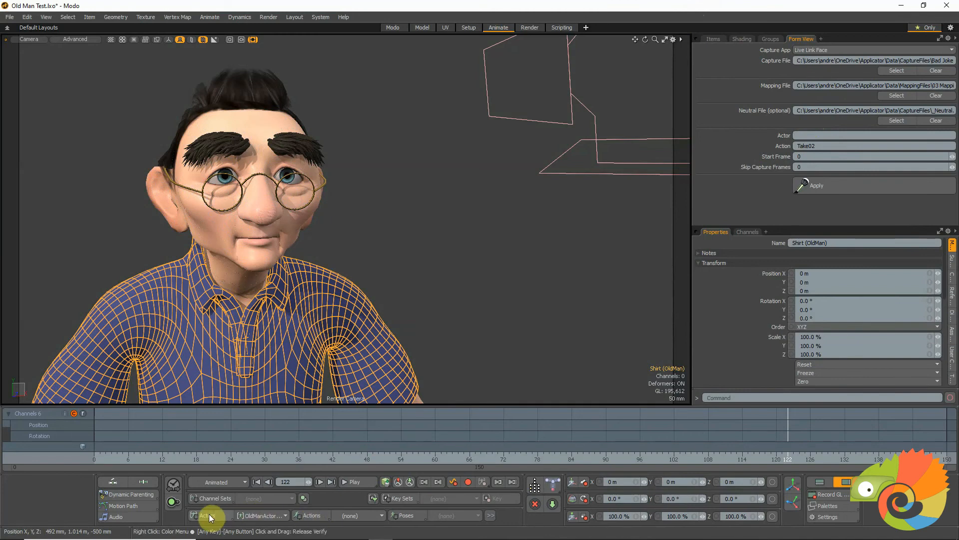
Step: Check which actions are available for the current actor, and select OldManActor under OldMan Groups in the group list
click(375, 517)
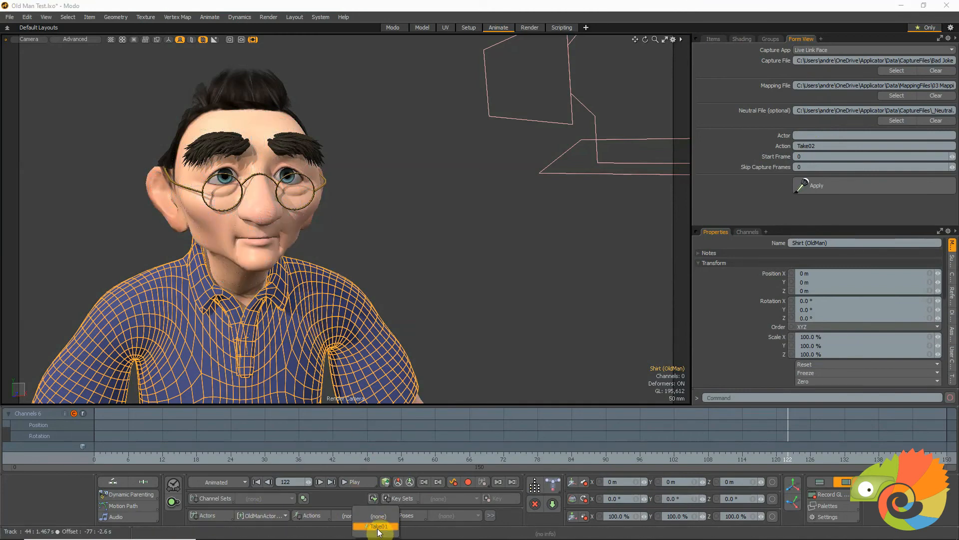
click(543, 317)
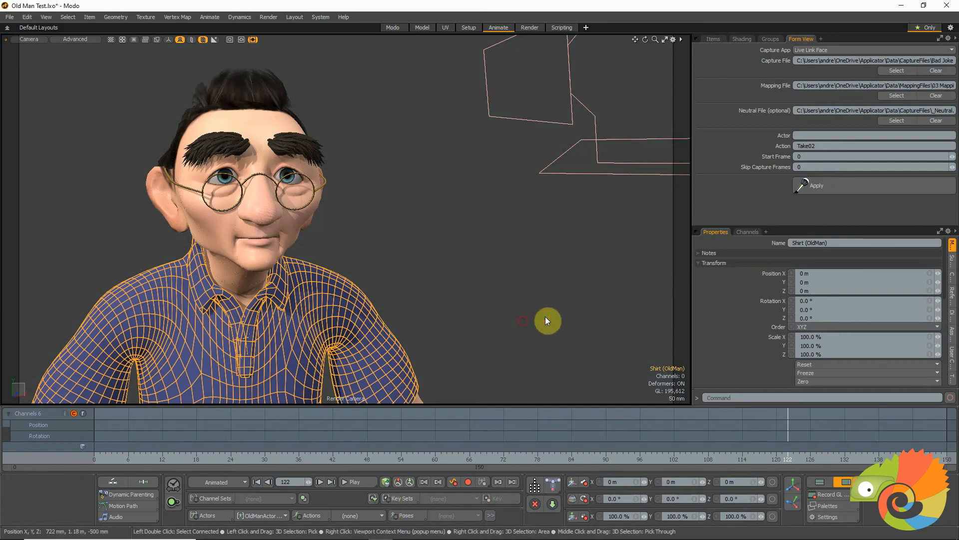
click(771, 39)
click(719, 70)
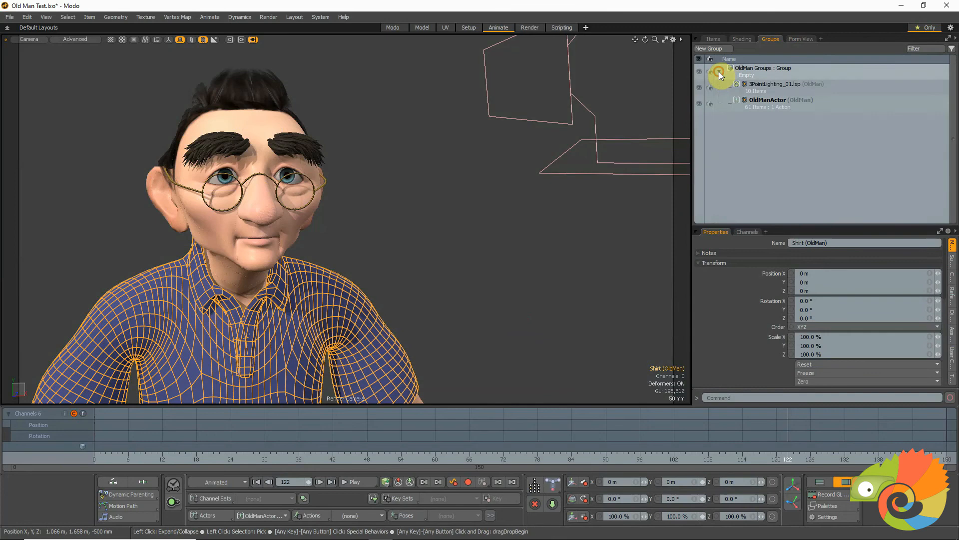
click(762, 103)
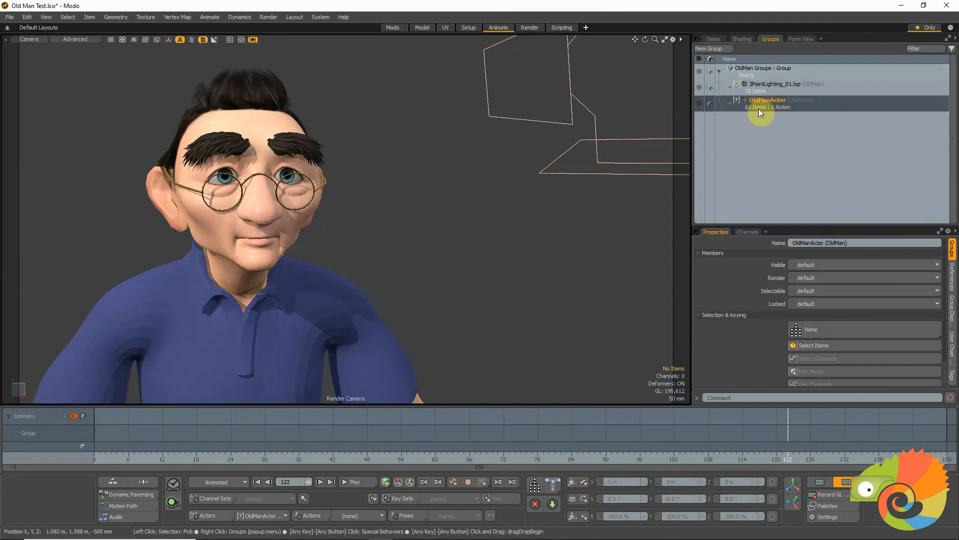
Step: Apply the Live Link Face capture data to the selected OldManActor as action Take02, starting at frame 0
click(801, 39)
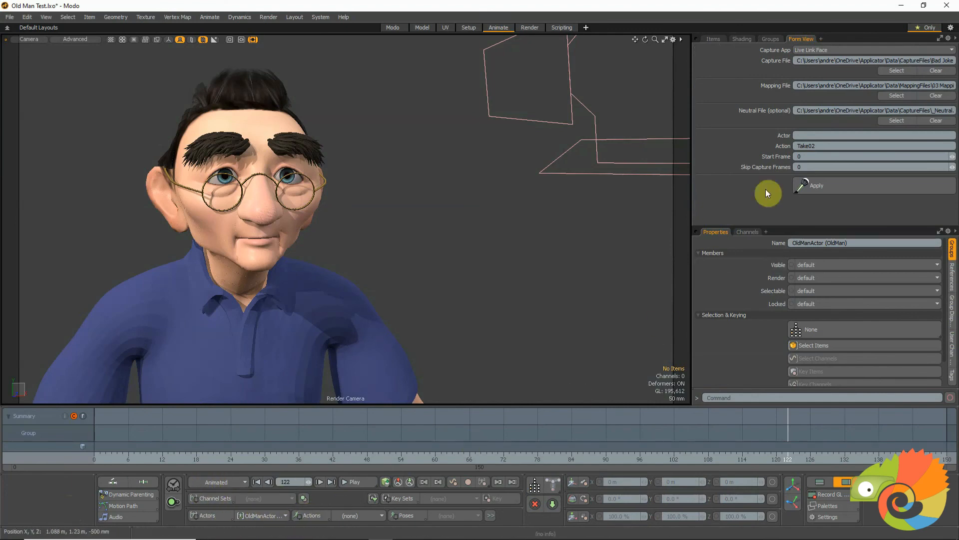
click(826, 186)
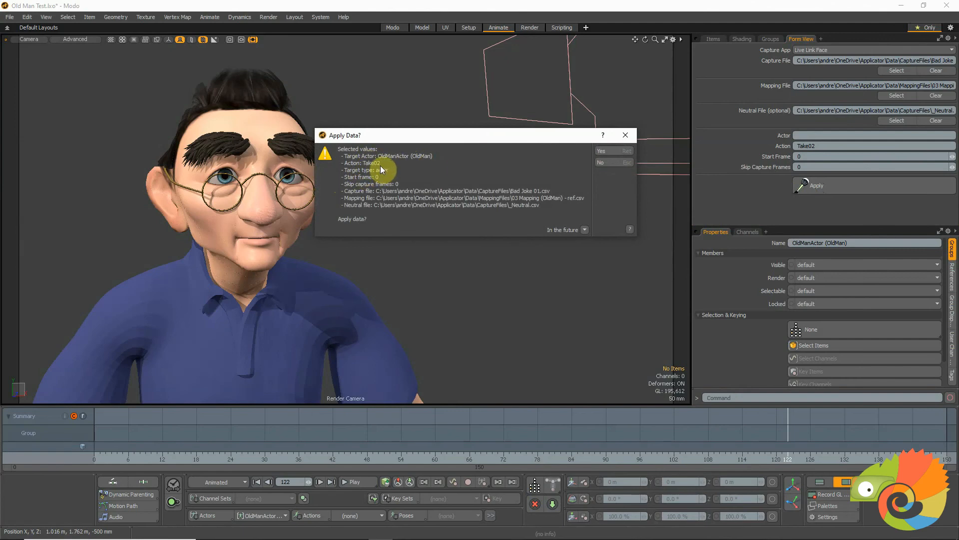
click(600, 152)
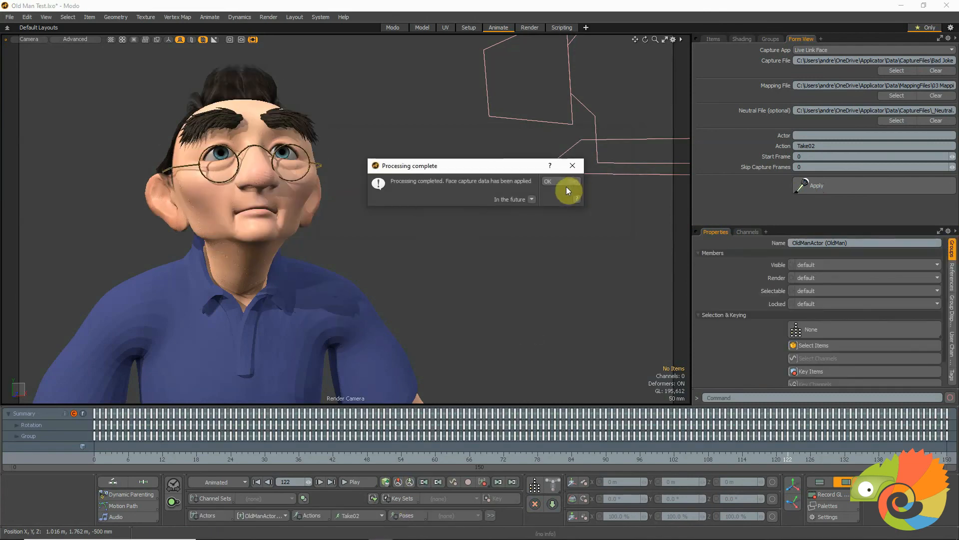
click(566, 186)
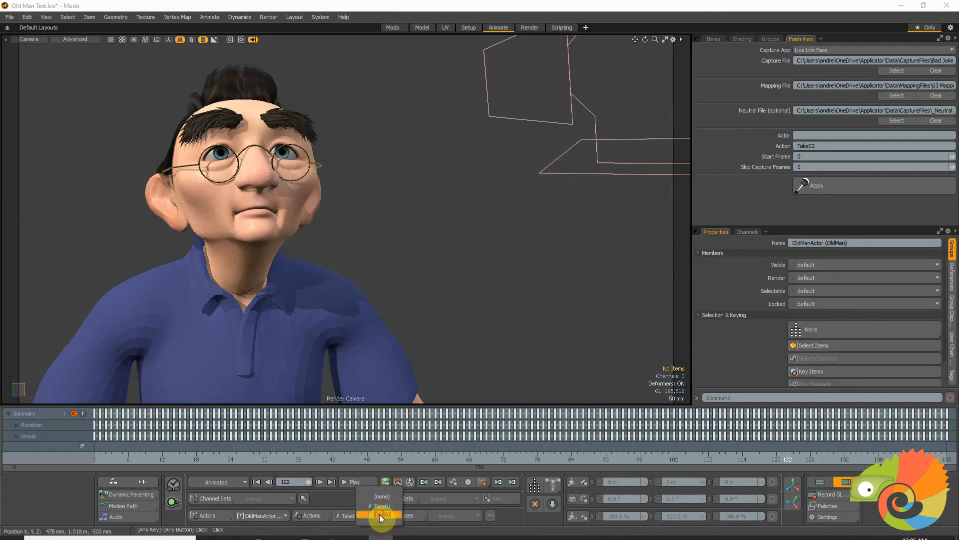
Step: Choose Take02 as the actor's active action and delete it
click(379, 514)
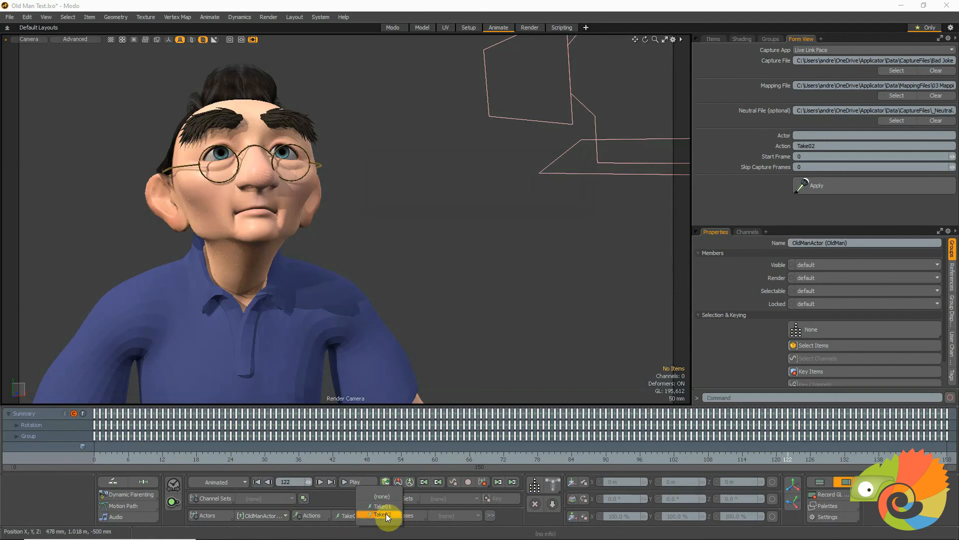
click(377, 514)
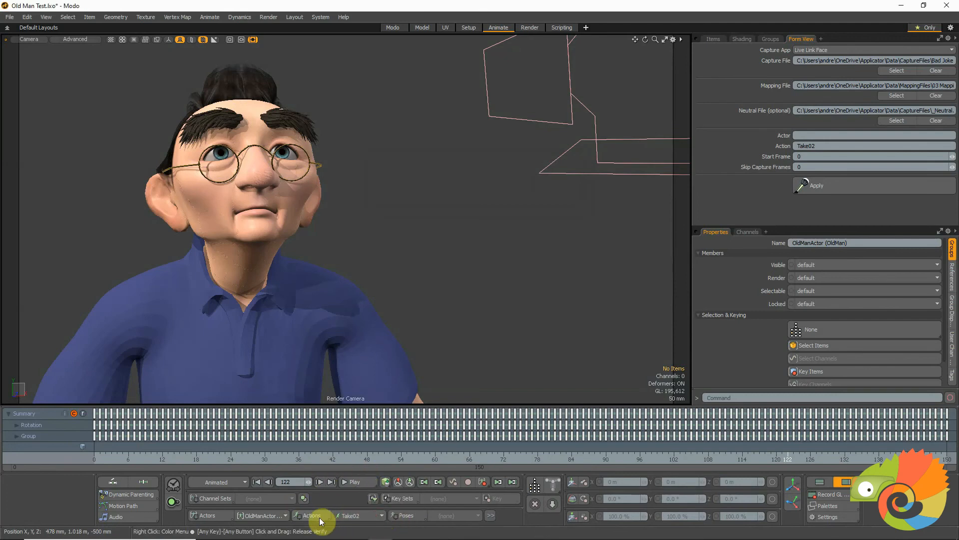
click(319, 516)
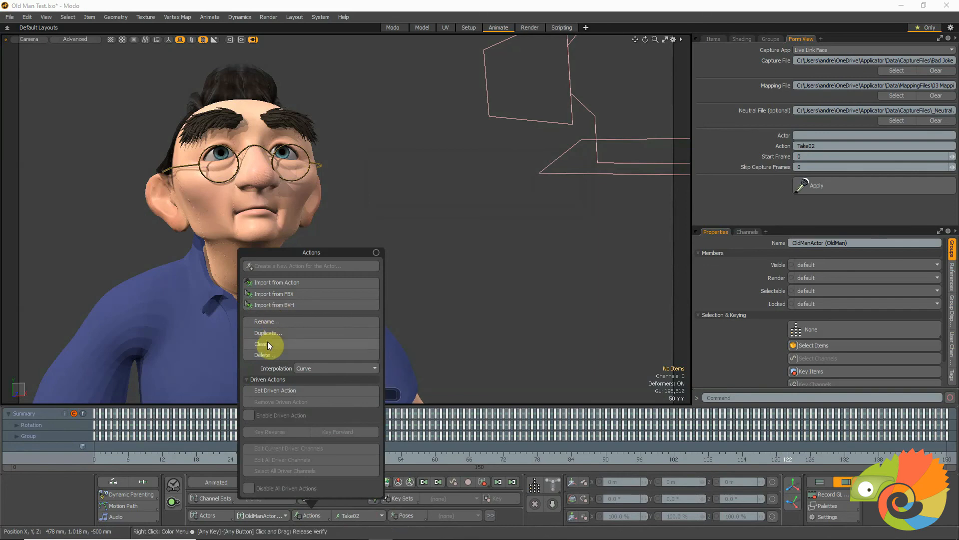
click(273, 355)
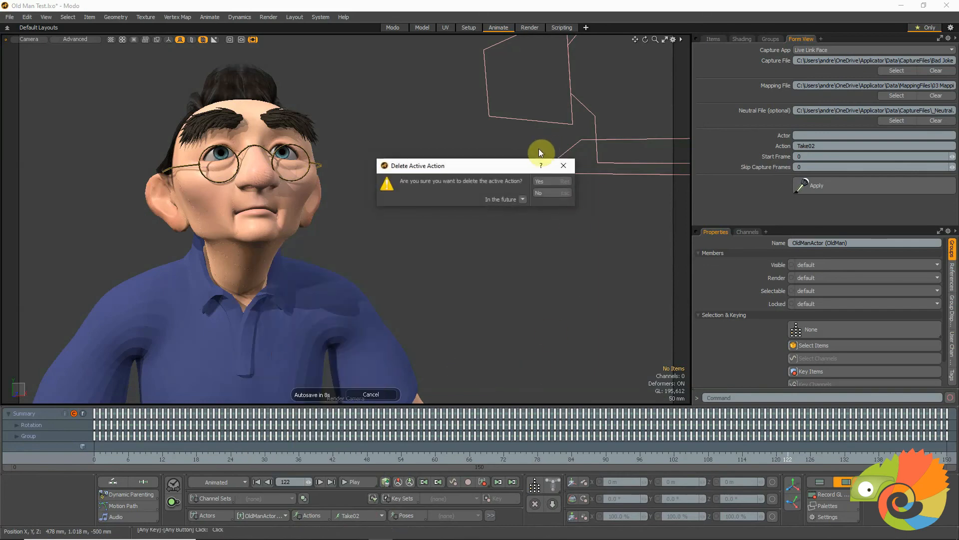
click(539, 182)
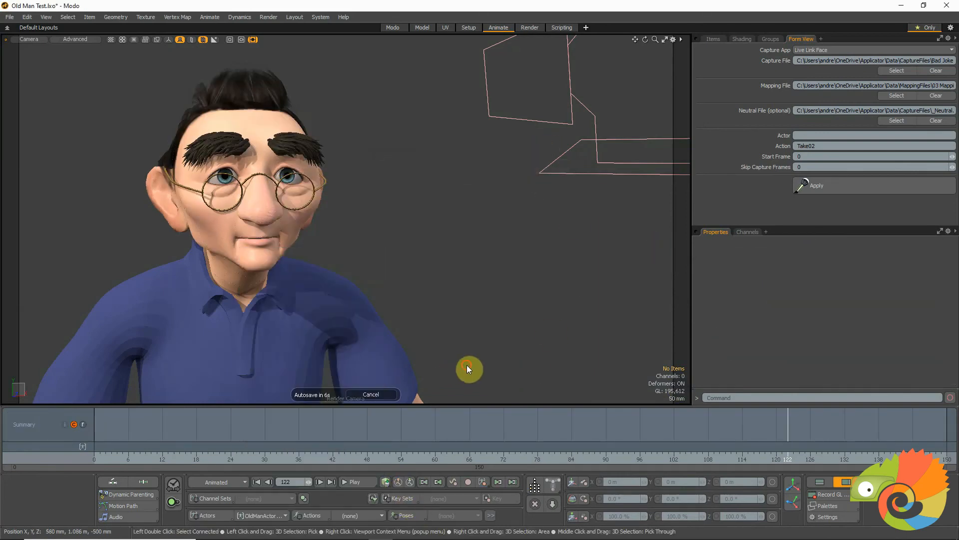
Step: Activate the Take01 action on OldManActor to check it, and set the active action back to (none)
click(361, 515)
click(362, 523)
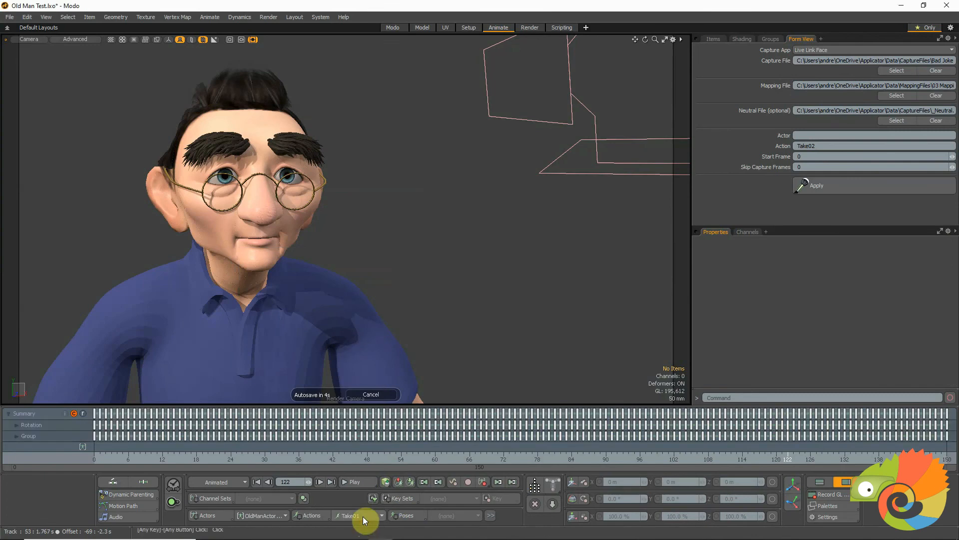
click(363, 515)
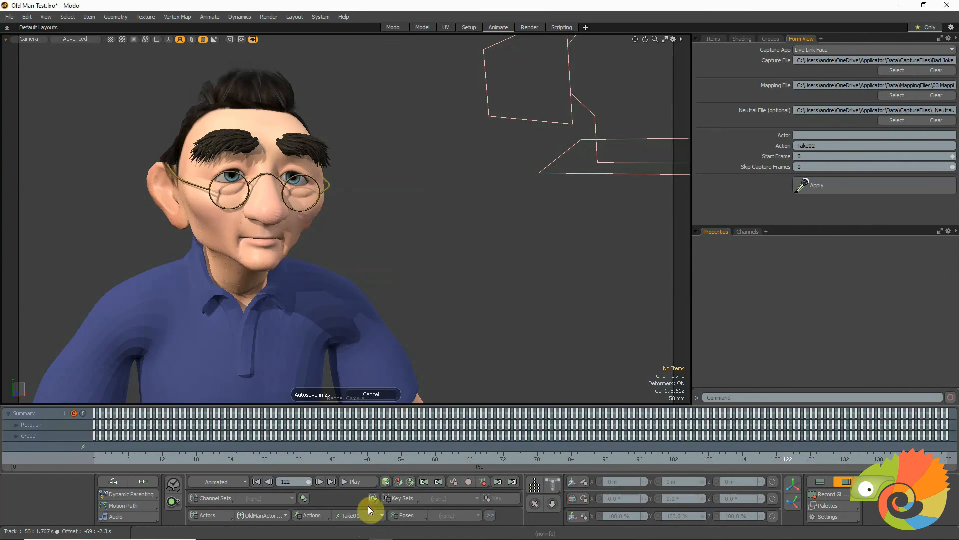
click(368, 505)
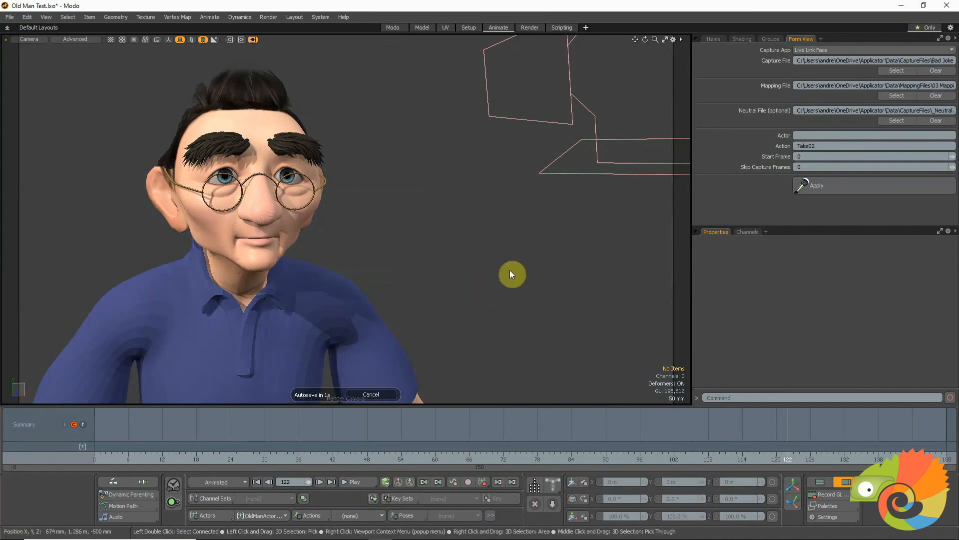
Step: Set the action name to Take01 in the Applicator Kit form and try to apply the data without a selected target
click(840, 147)
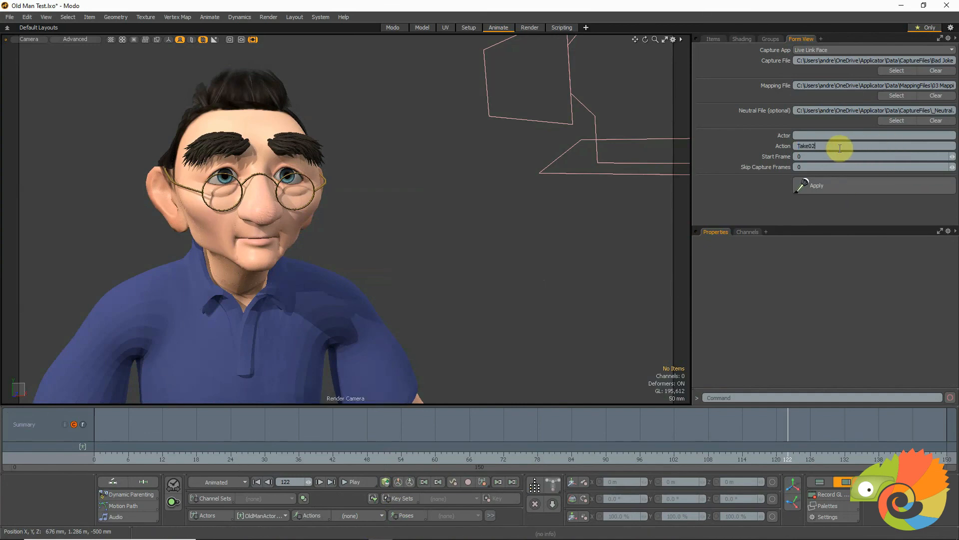
key(BackSpace)
text(1)
click(842, 179)
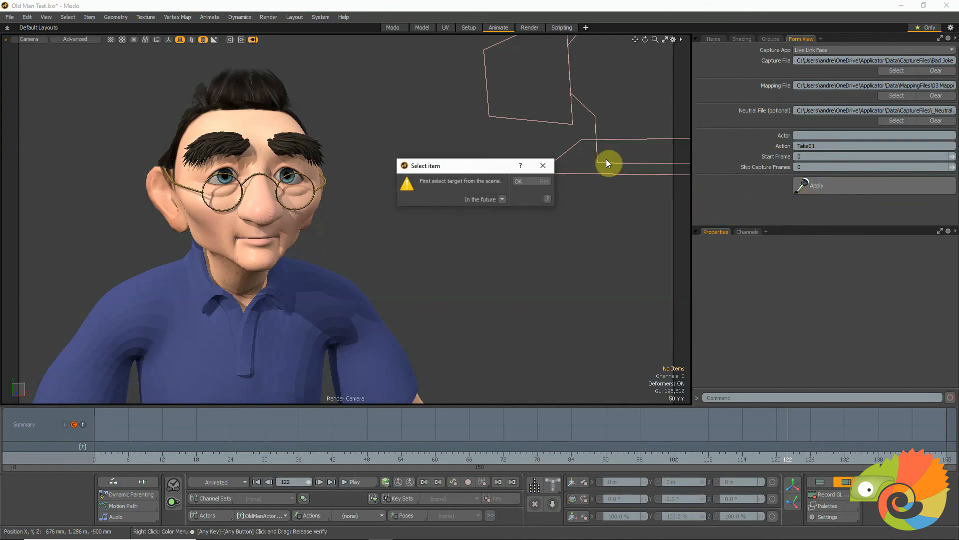
click(528, 179)
Step: Select OldManActor in the group list as the target and return to the Applicator Kit form
click(770, 38)
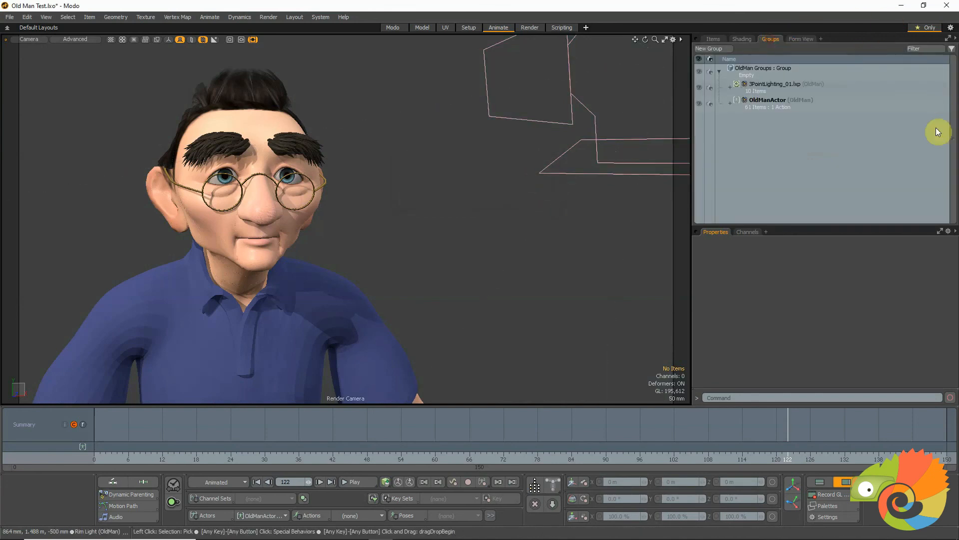
click(752, 102)
click(797, 39)
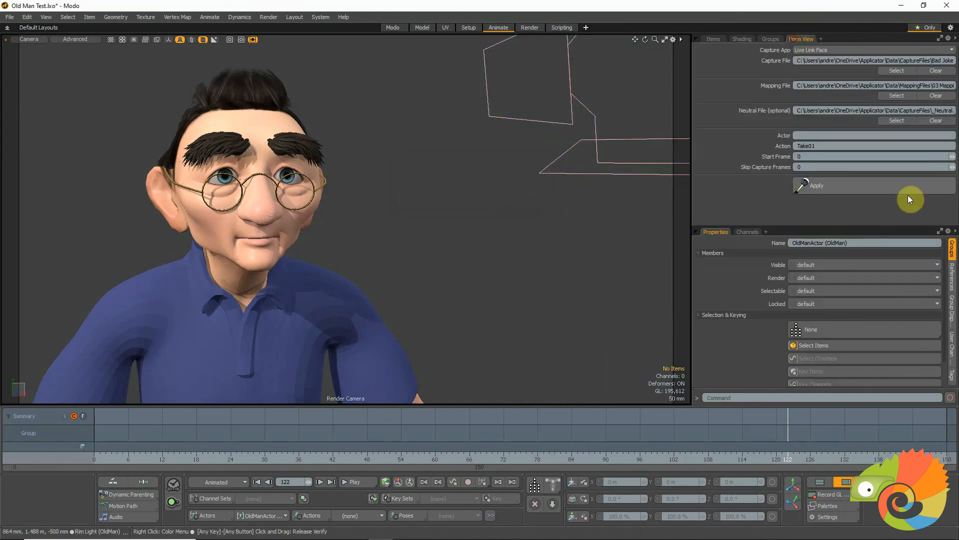
Step: Try adding the capture data to OldManActor's existing Take01 action, but decline the final apply confirmation
click(821, 184)
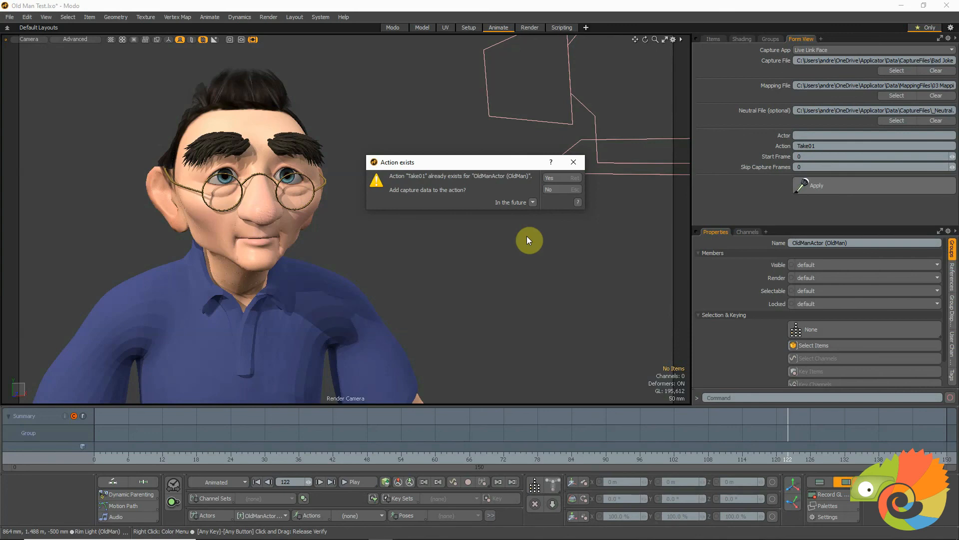
click(564, 178)
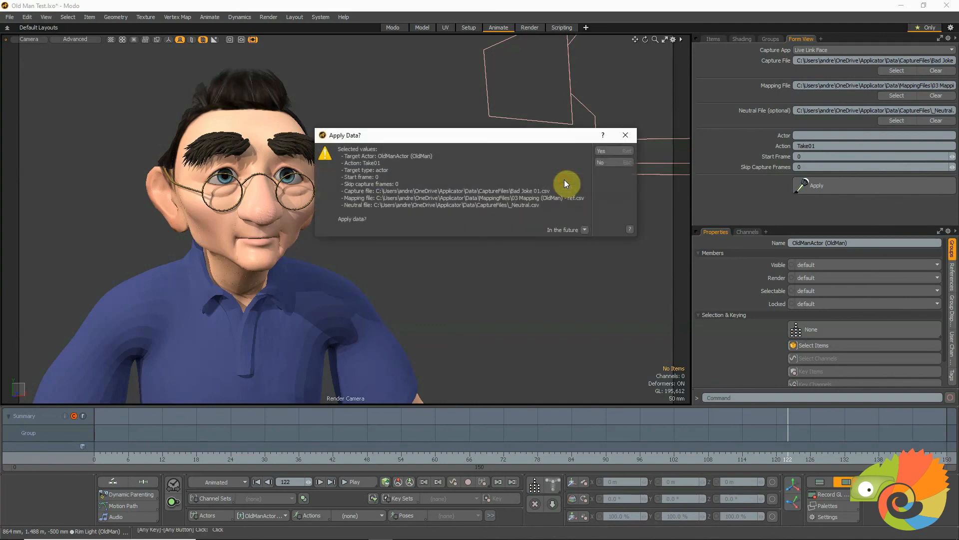
click(605, 162)
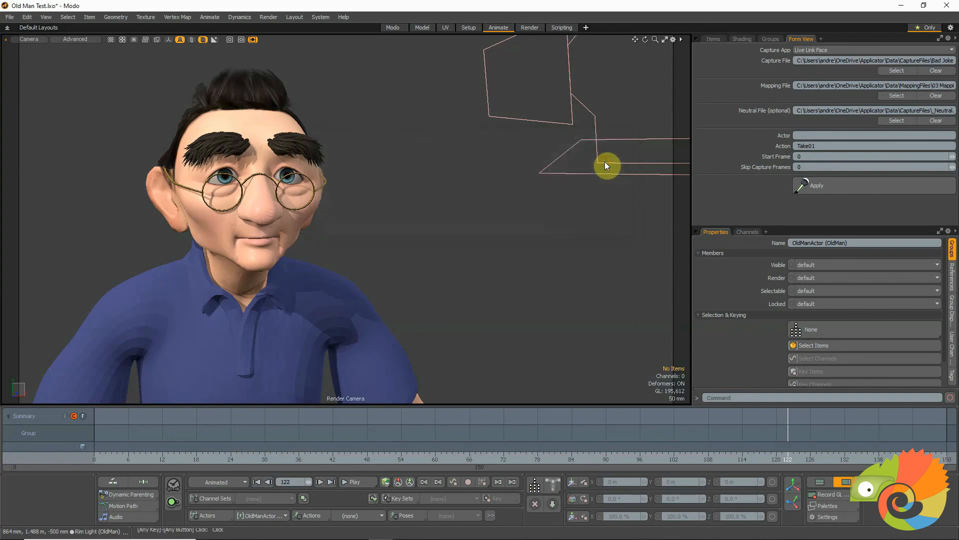